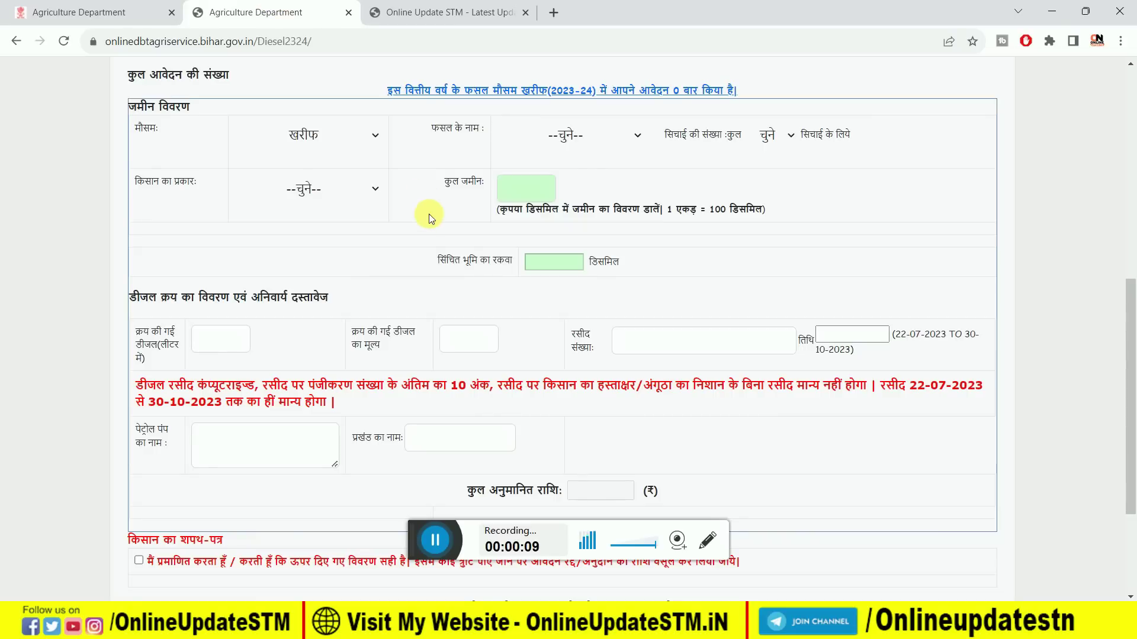
Step: Review the crop choices offered under फसल के नाम in the land details section and leave it unselected
left_click(592, 142)
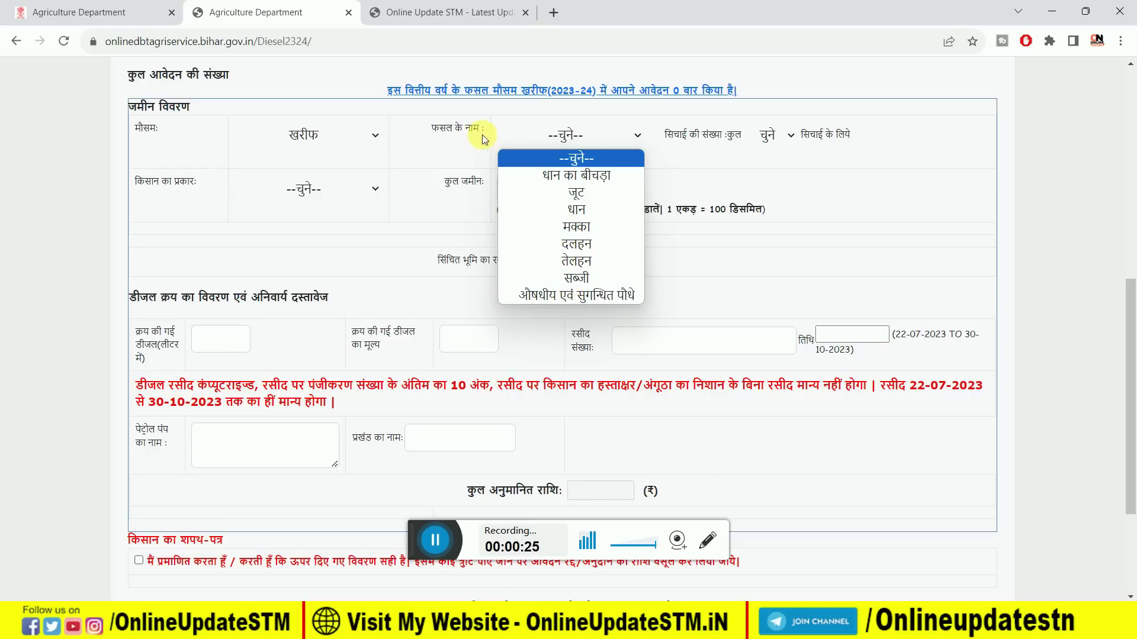
left_click(469, 155)
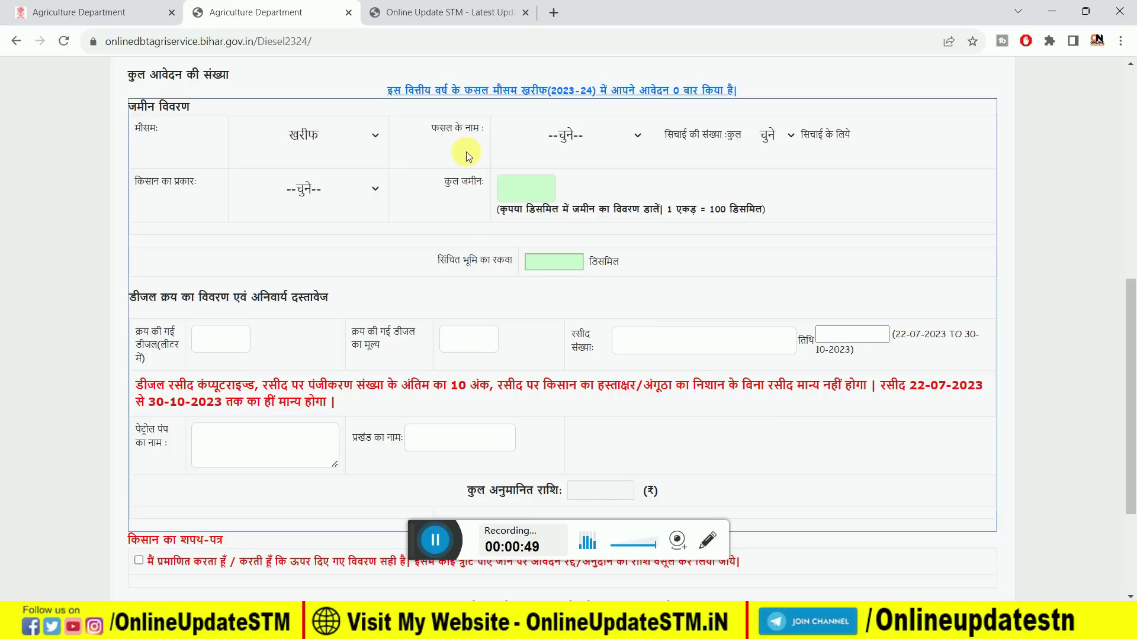
Step: On the Online Update STM site, open the "Bihar Diesel Anudan Yojana 2023-Online Apply & Full Details" article from the Sarkari Yojana list
left_click(445, 8)
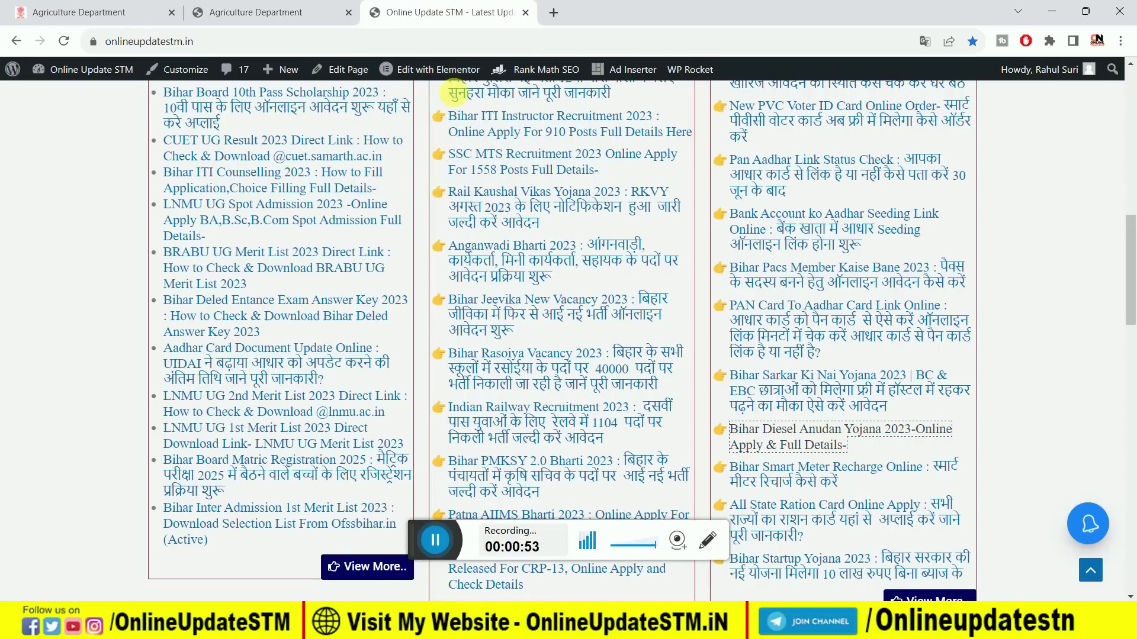
scroll(454, 197, "up", 10)
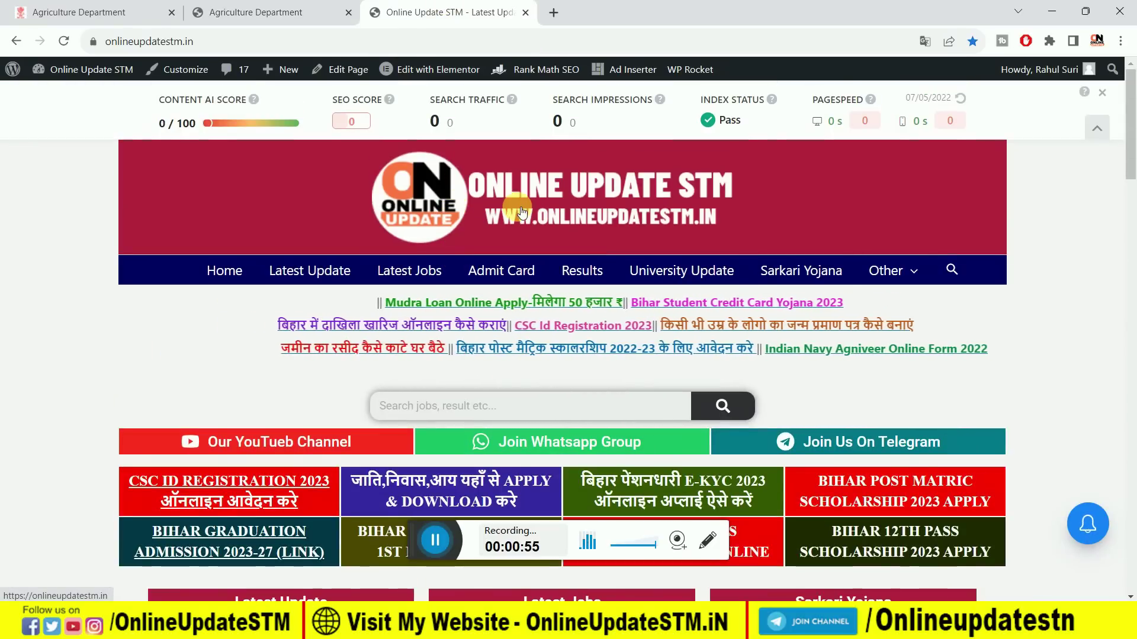
scroll(521, 212, "down", 1)
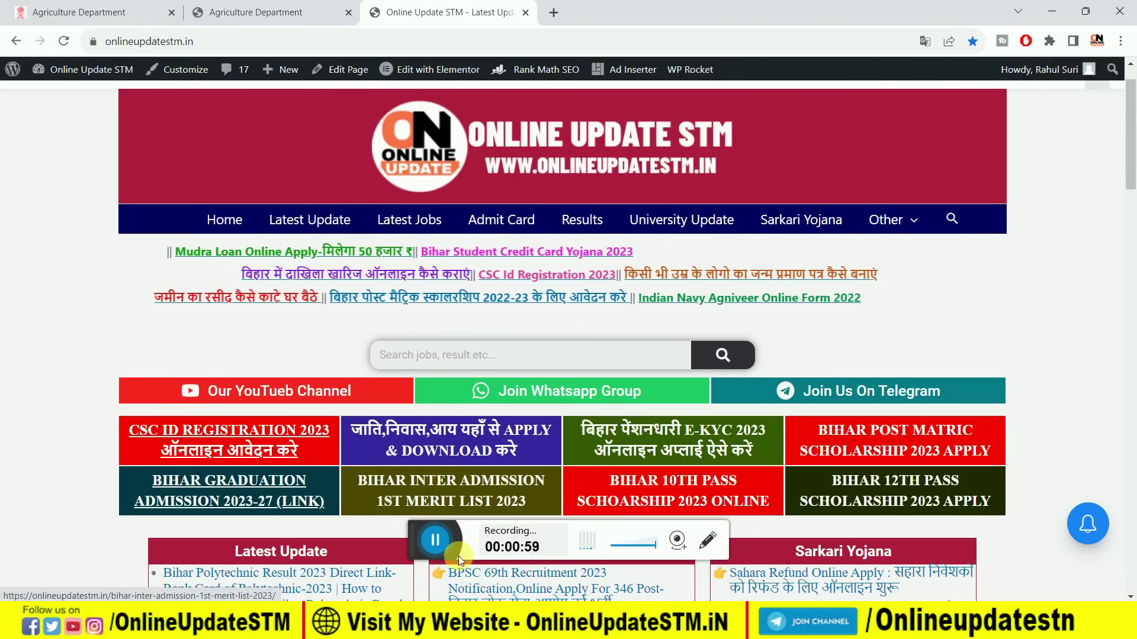
scroll(645, 462, "down", 1)
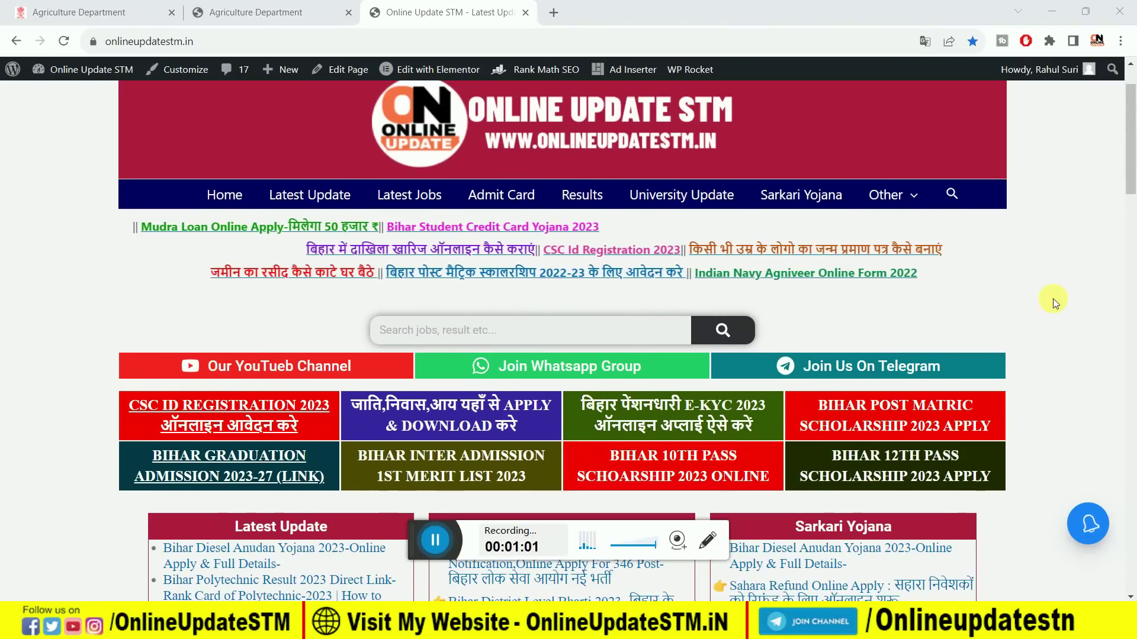
scroll(1055, 293, "down", 5)
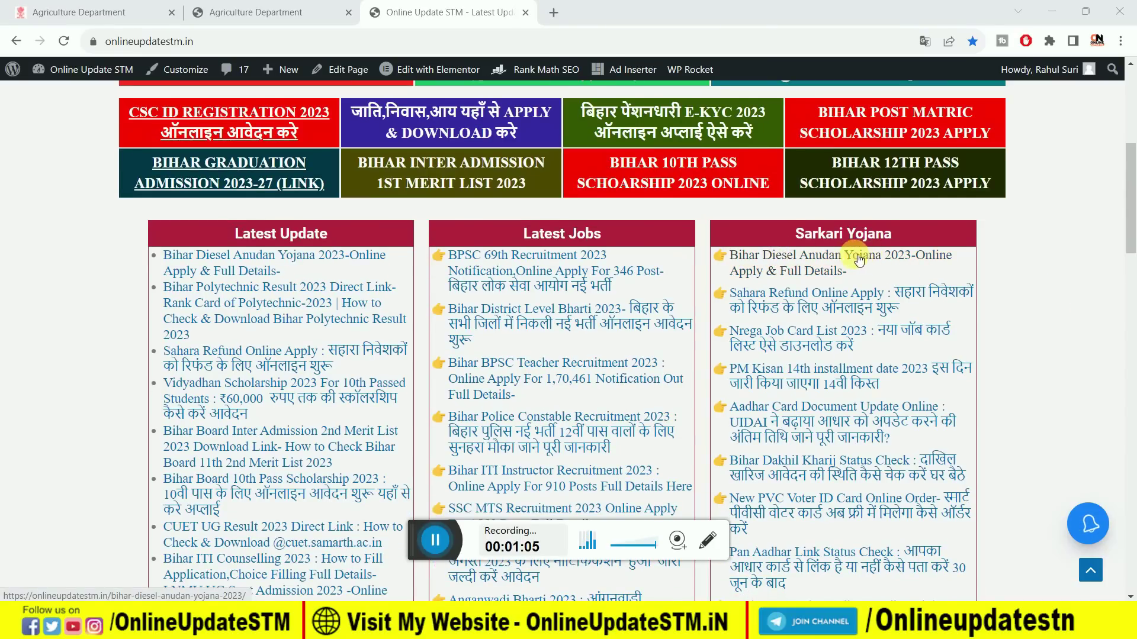
left_click(782, 275)
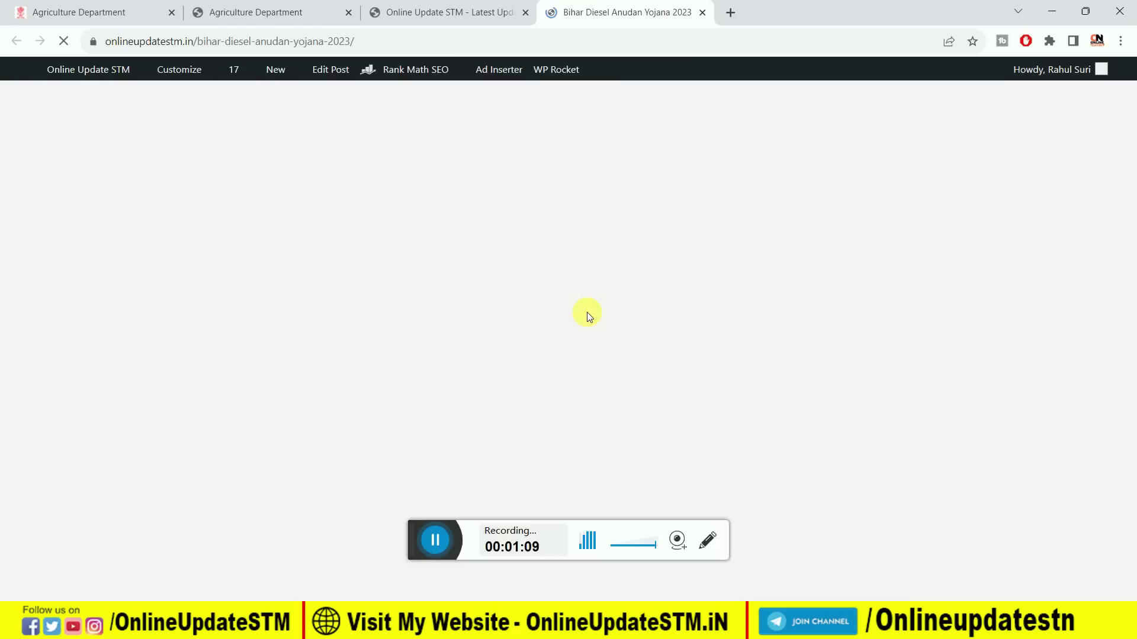
Step: Read through the article's overview table, benefits, eligibility conditions and required documents for the diesel subsidy
scroll(588, 313, "down", 10)
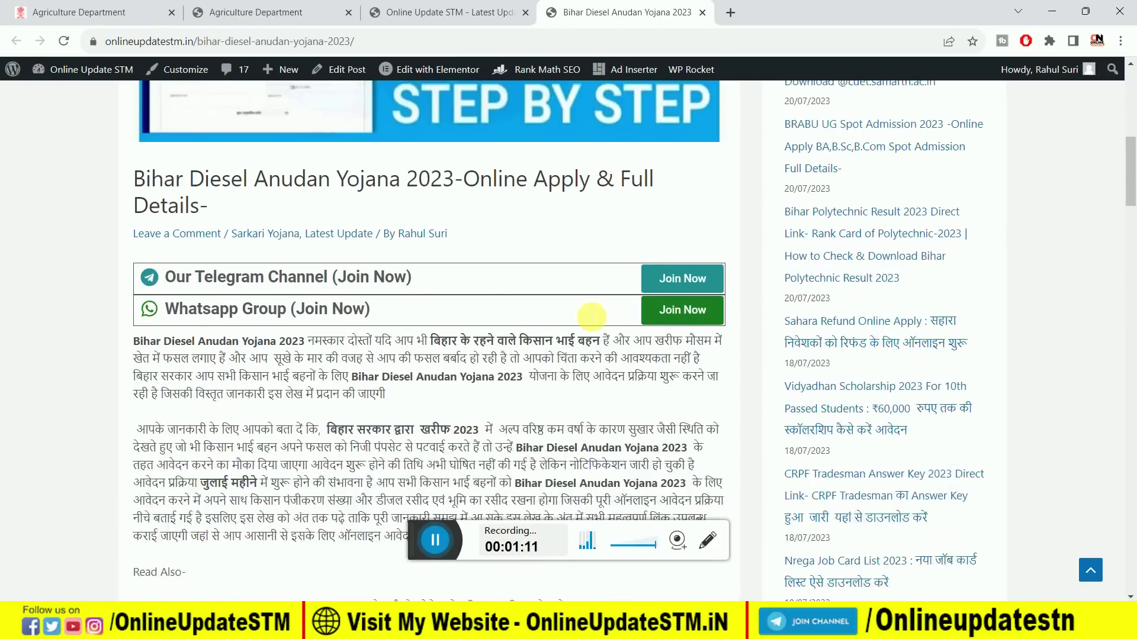
scroll(590, 317, "down", 5)
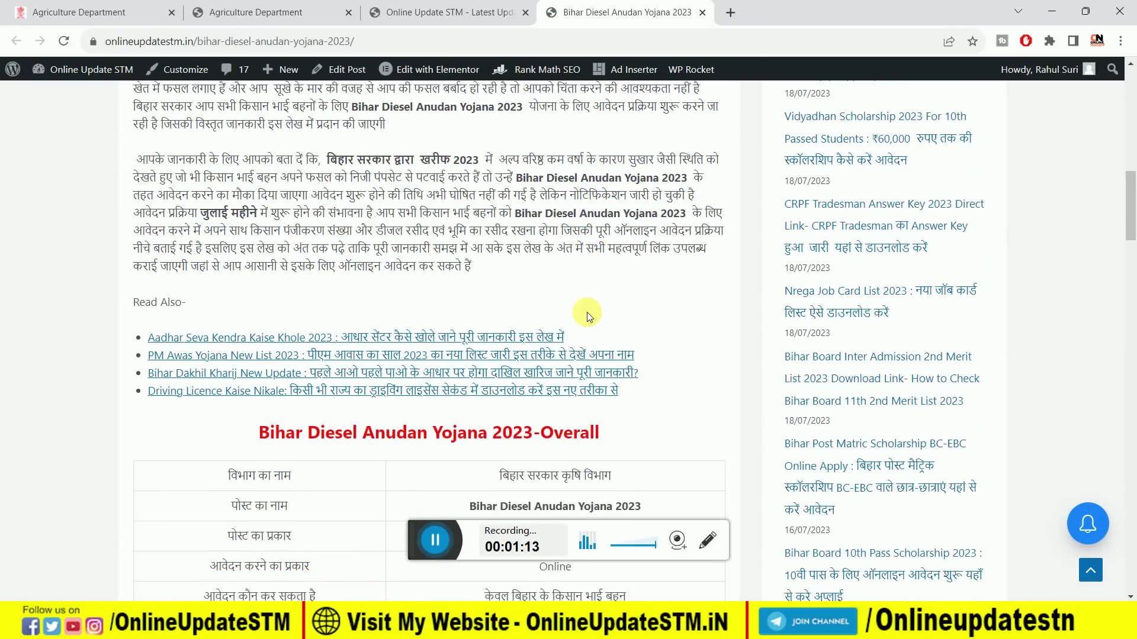
scroll(587, 311, "down", 2)
scroll(587, 312, "down", 3)
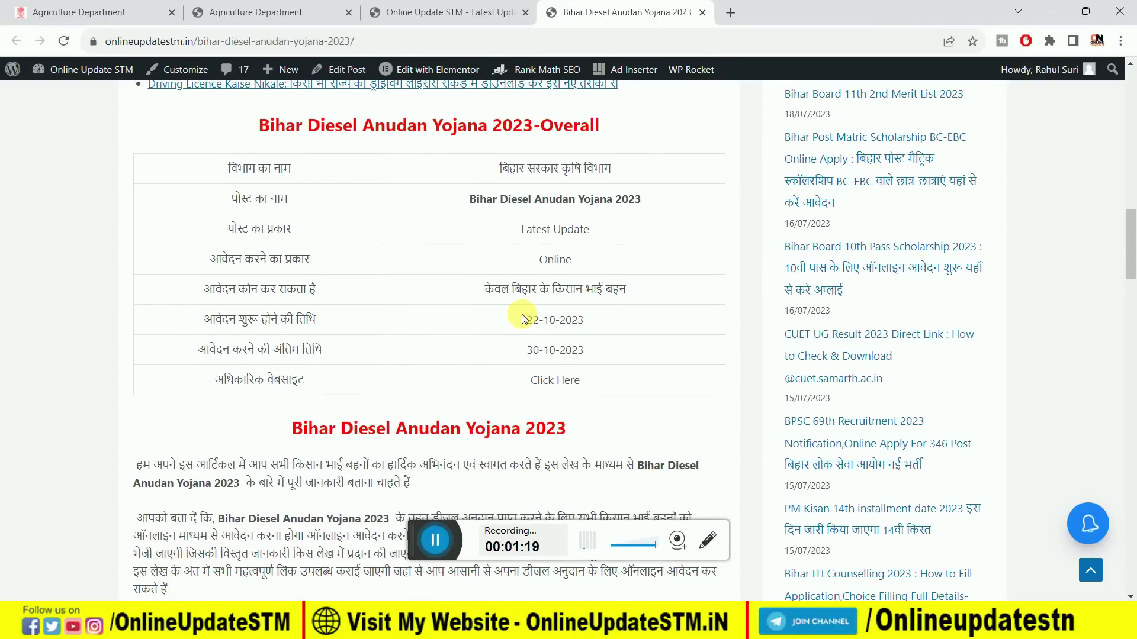
scroll(522, 319, "down", 4)
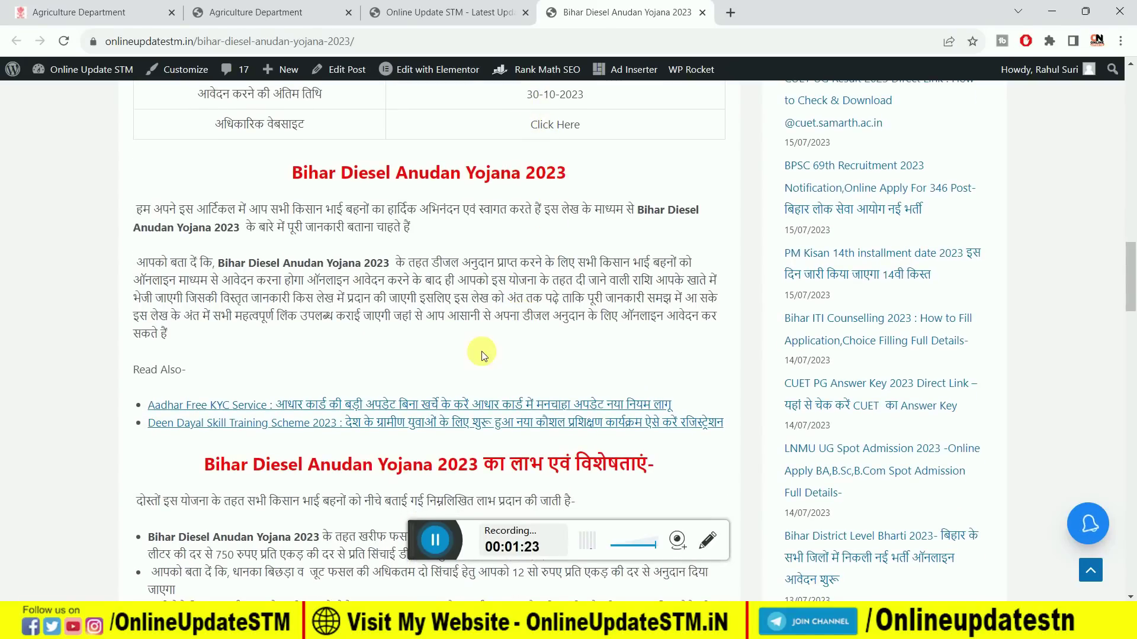
scroll(349, 516, "down", 2)
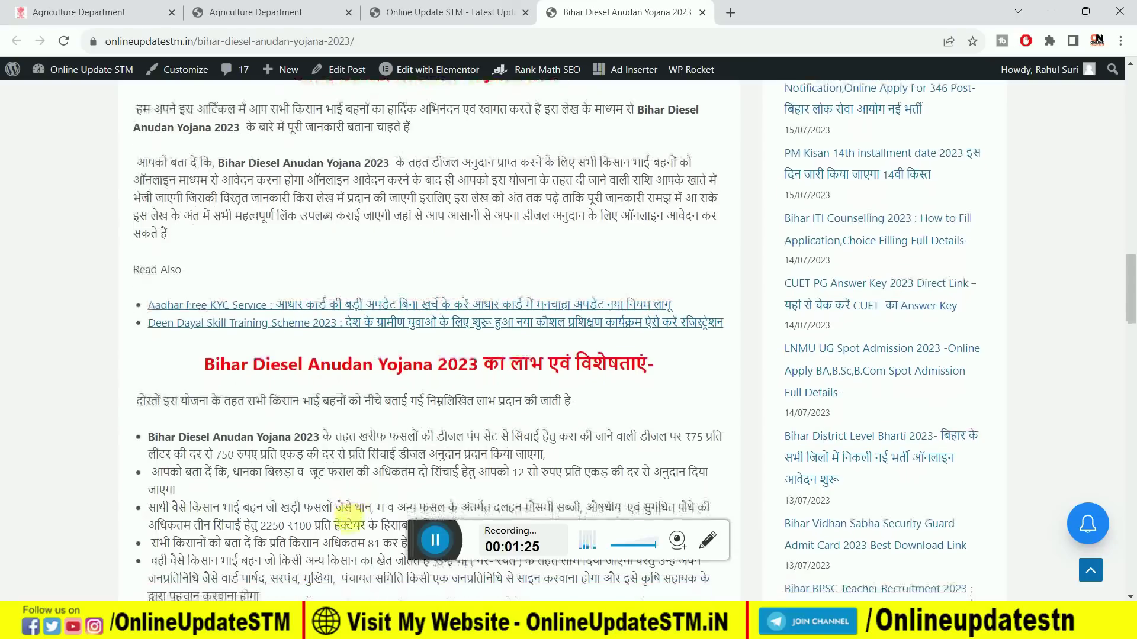
scroll(350, 515, "down", 1)
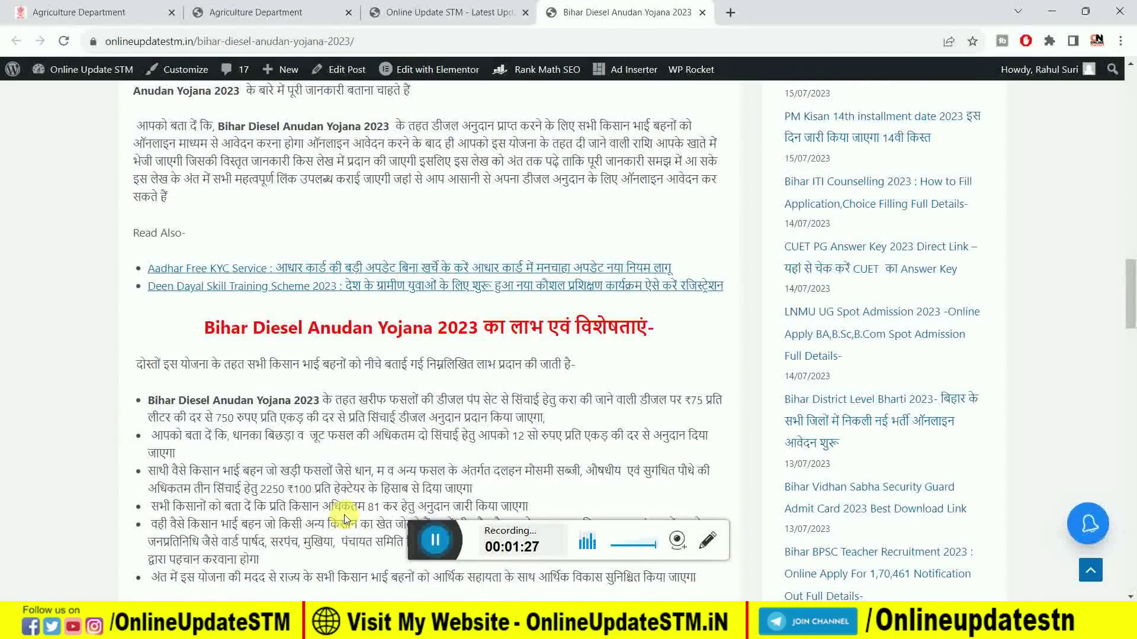
scroll(345, 519, "down", 5)
scroll(349, 516, "down", 4)
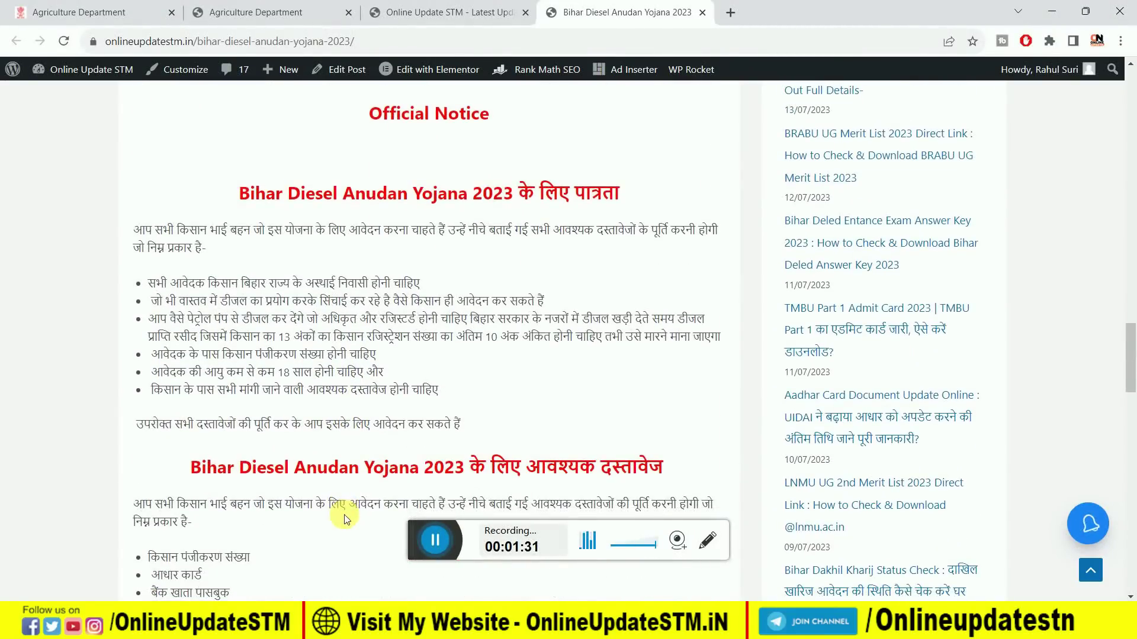
scroll(346, 519, "down", 3)
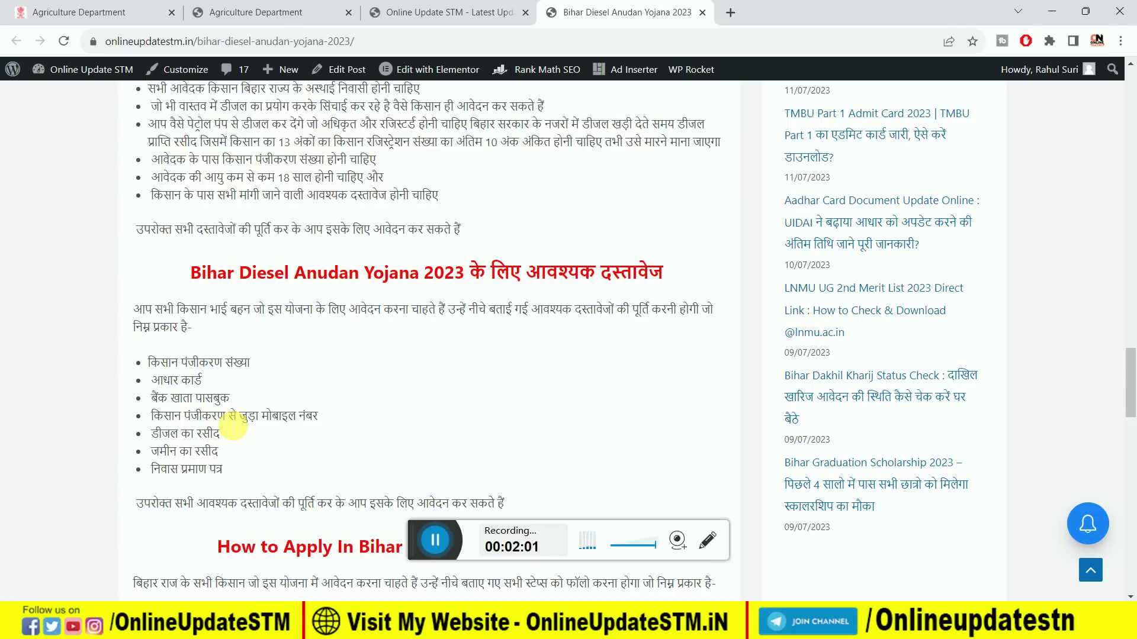
Step: Open the Online Apply link from the article's Important Link table
scroll(234, 427, "down", 14)
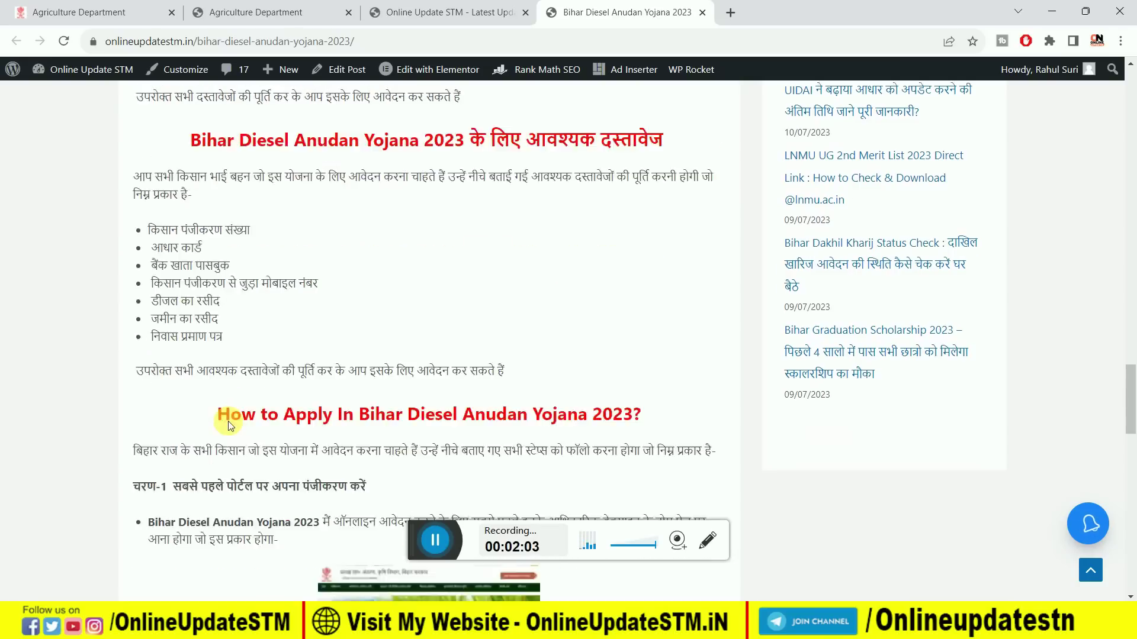
scroll(232, 427, "down", 7)
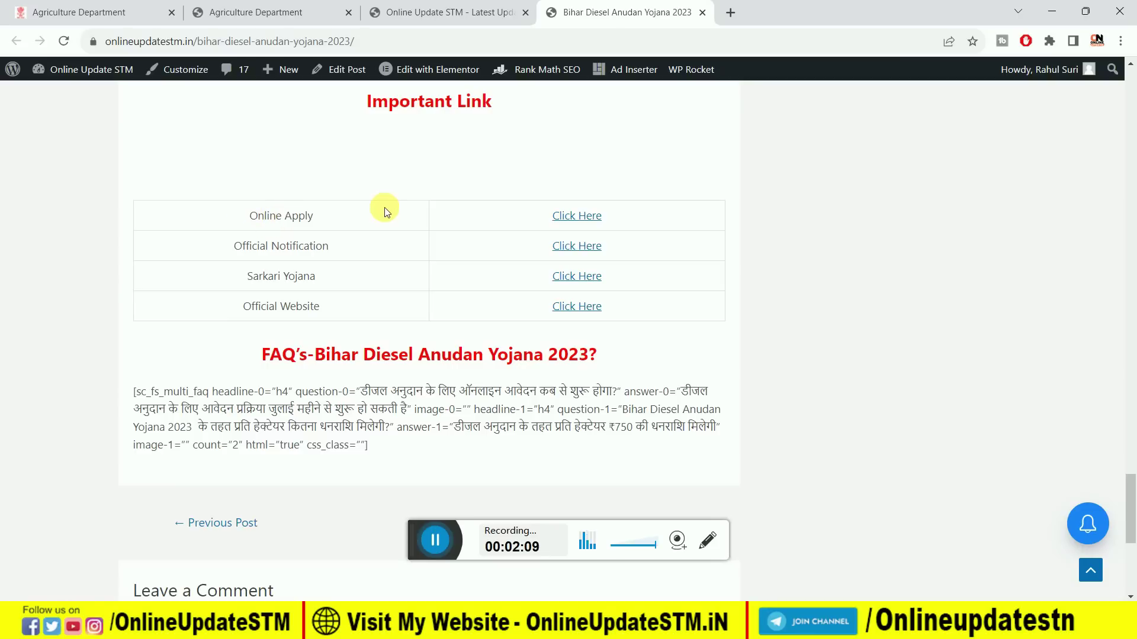
left_click(577, 215)
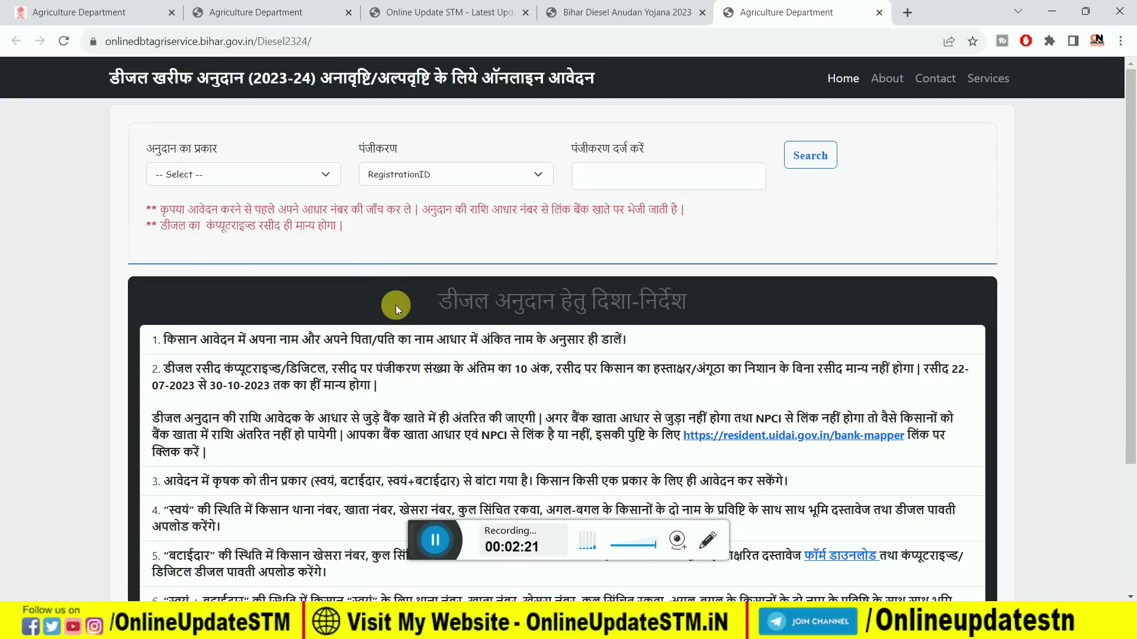
Step: Examine the diesel subsidy guidelines on the application page, including the receipt validity dates and the rules for each farmer type
scroll(396, 304, "down", 1)
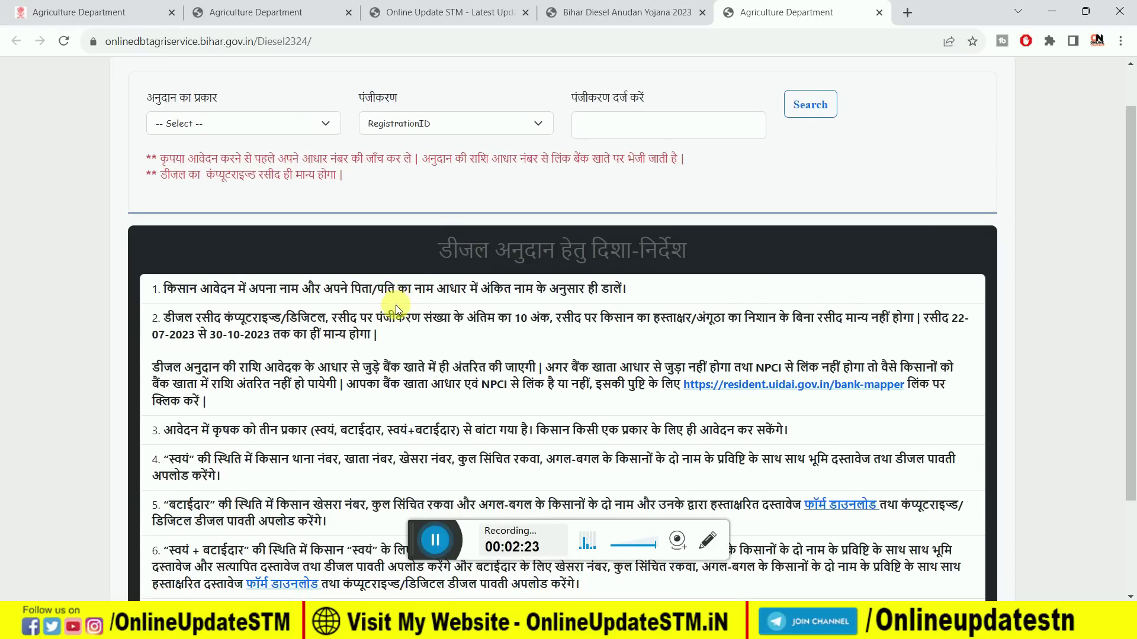
scroll(395, 304, "up", 1)
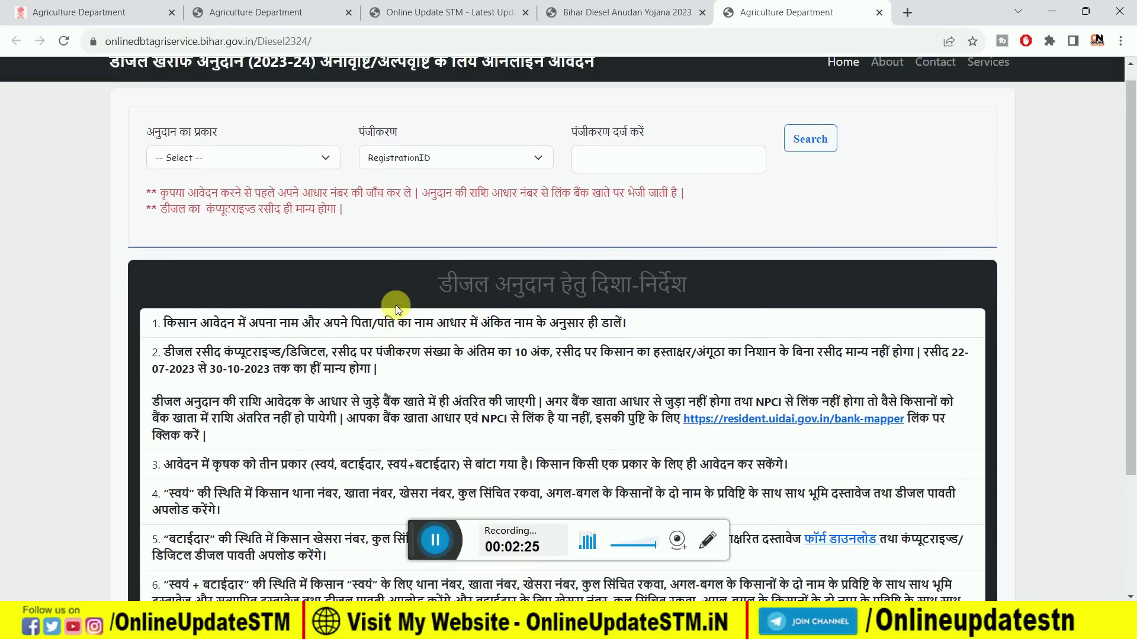
scroll(395, 307, "down", 1)
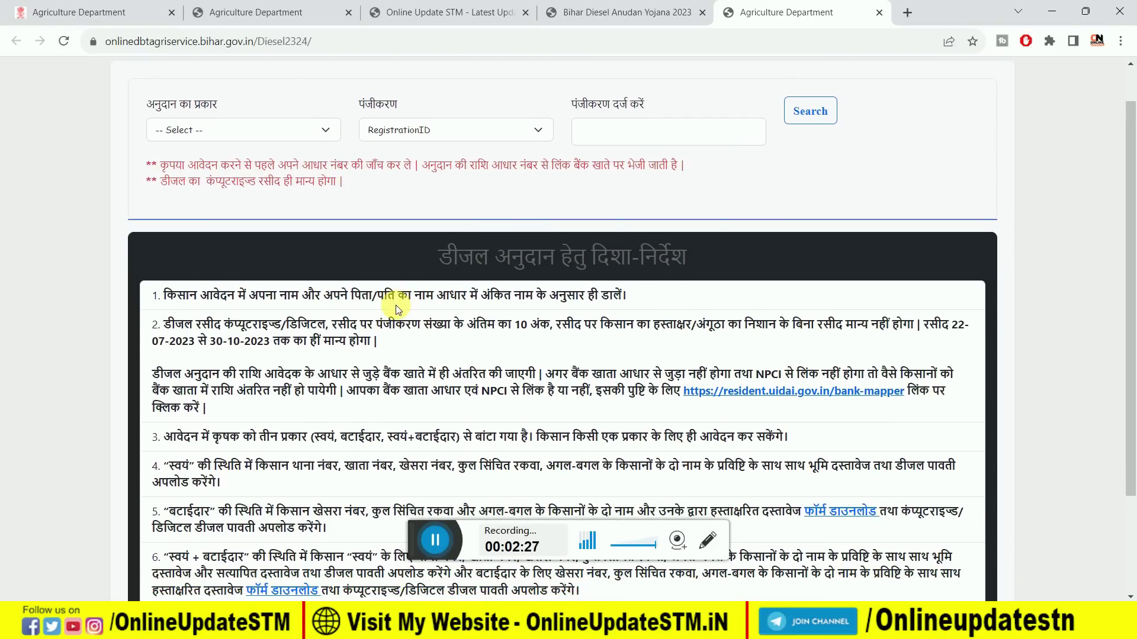
scroll(397, 309, "down", 1)
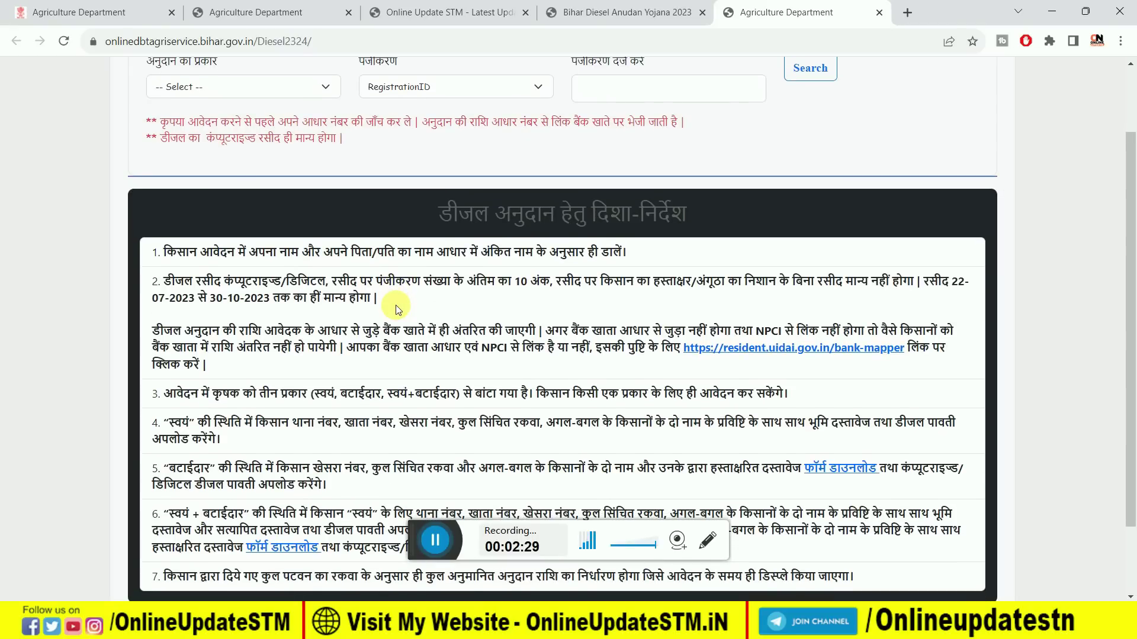
scroll(396, 309, "down", 1)
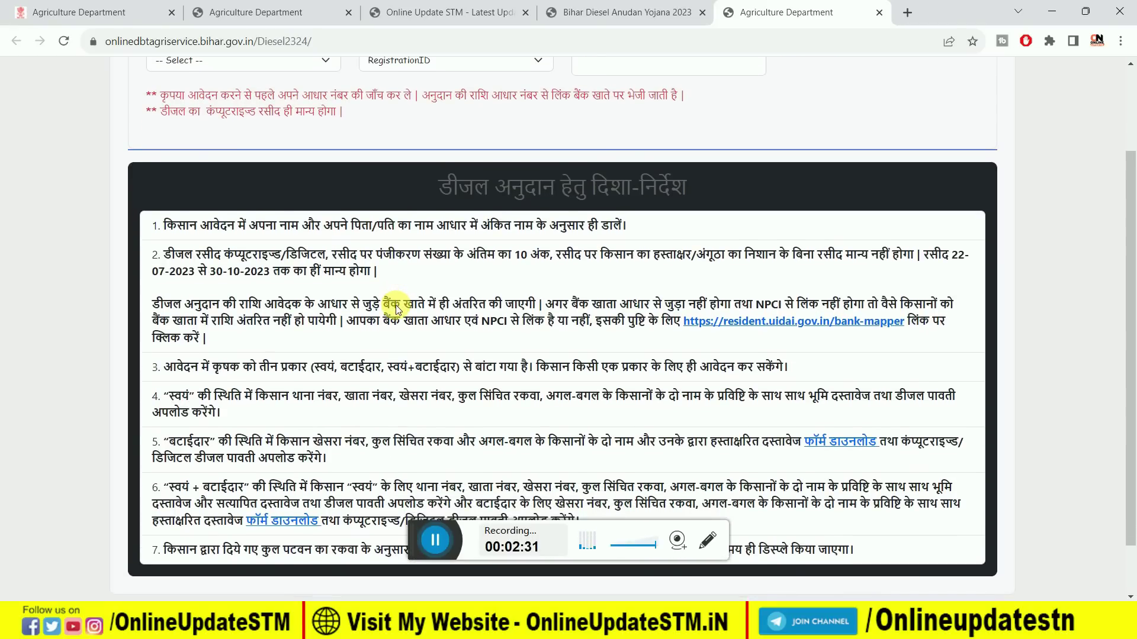
scroll(395, 309, "down", 1)
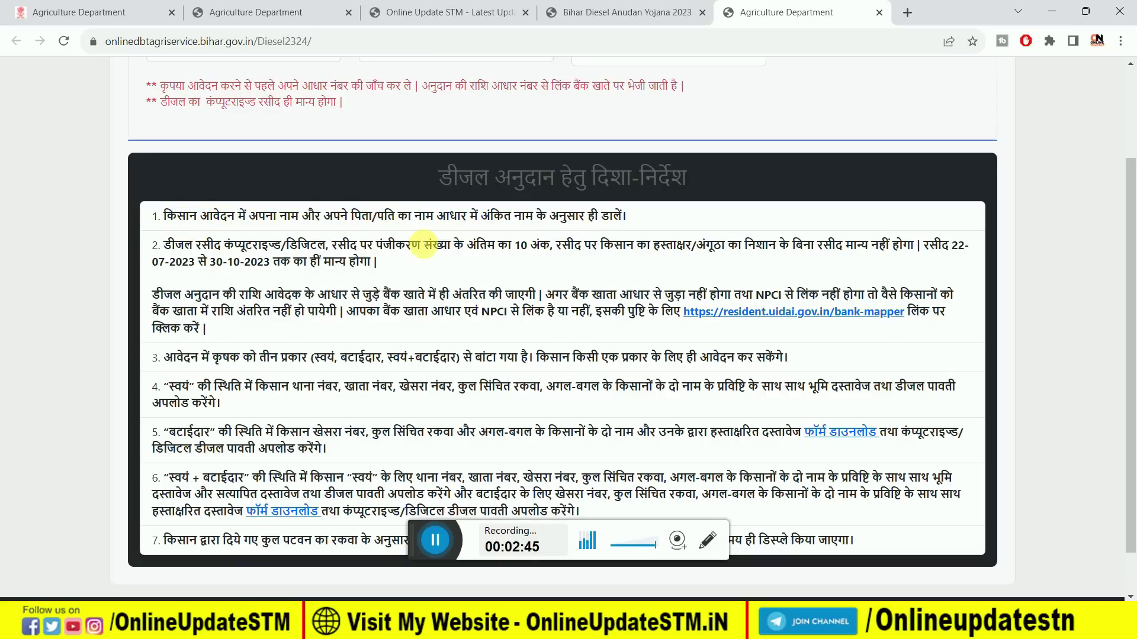
scroll(423, 244, "down", 1)
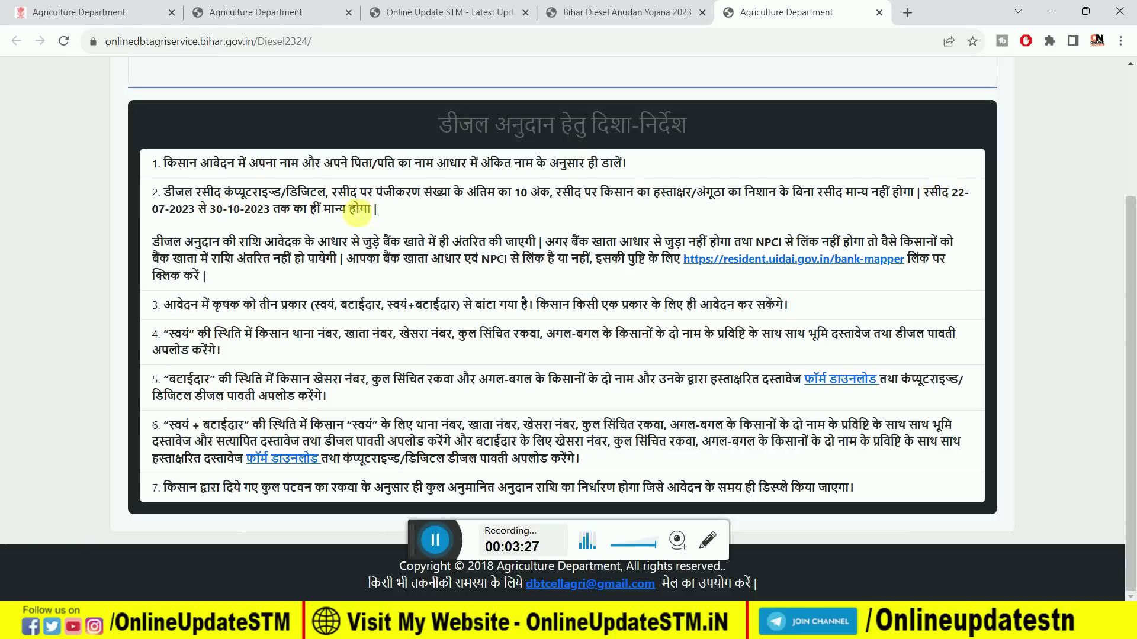
left_click_drag(270, 211, 179, 211)
left_click(231, 214)
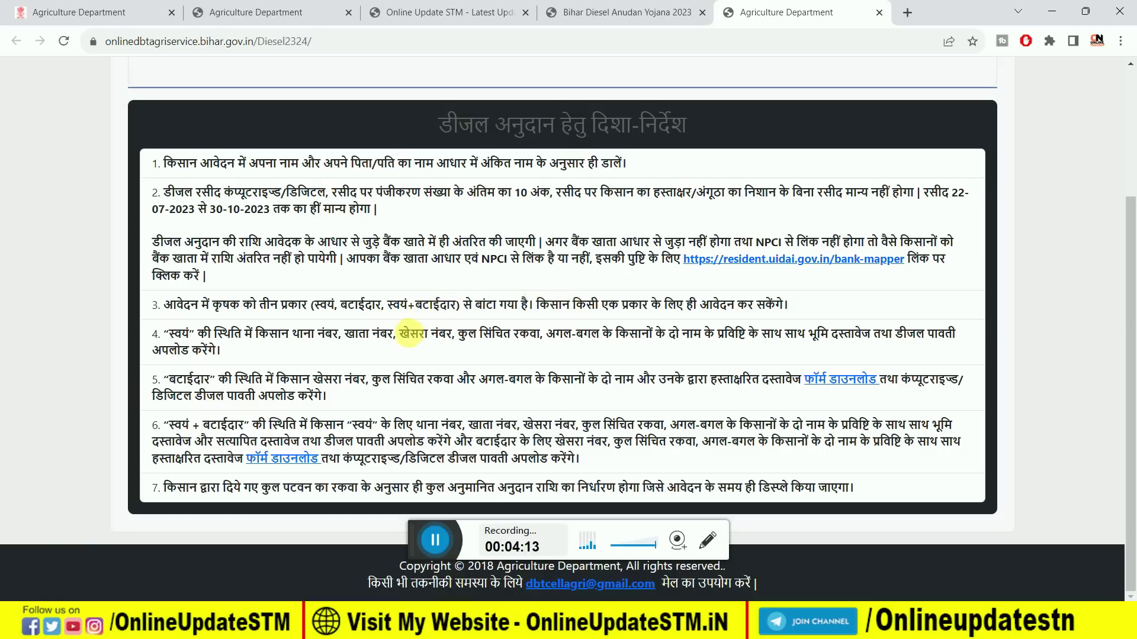
left_click(419, 534)
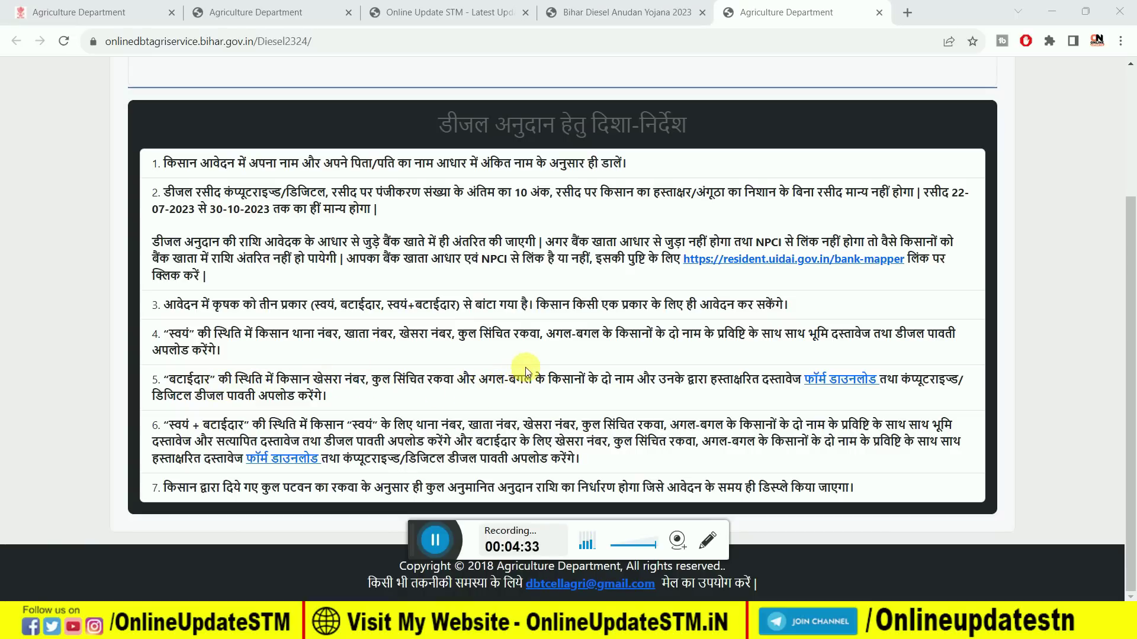
Step: View the बटाईदार land declaration form linked in guideline 5 through to its signature section, and return to the guidelines page
left_click(836, 381)
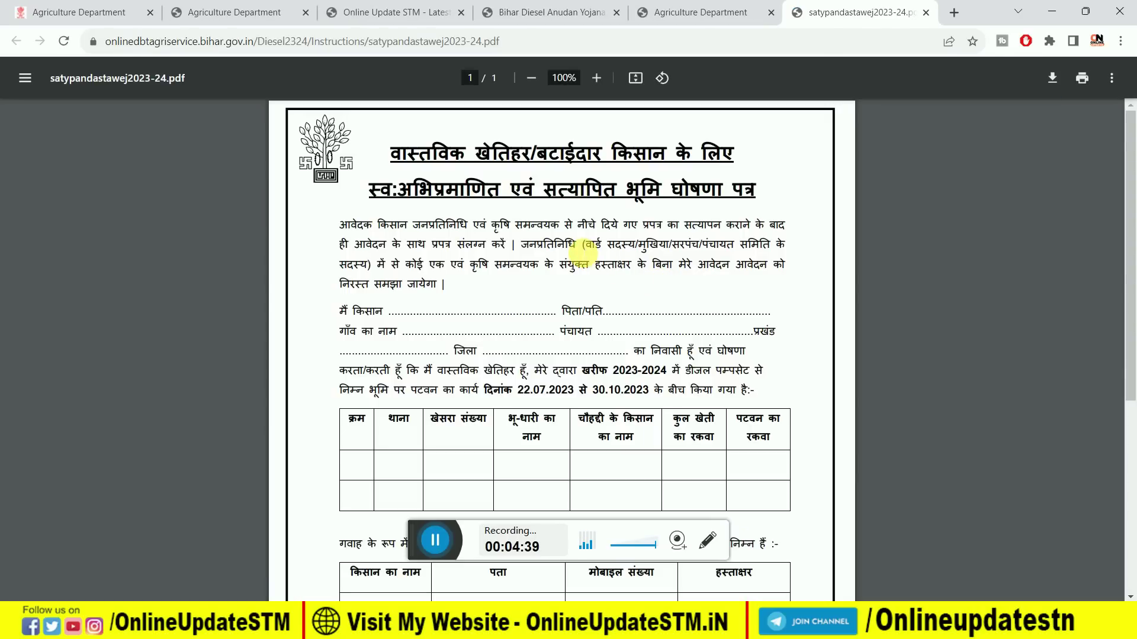
scroll(573, 252, "down", 1)
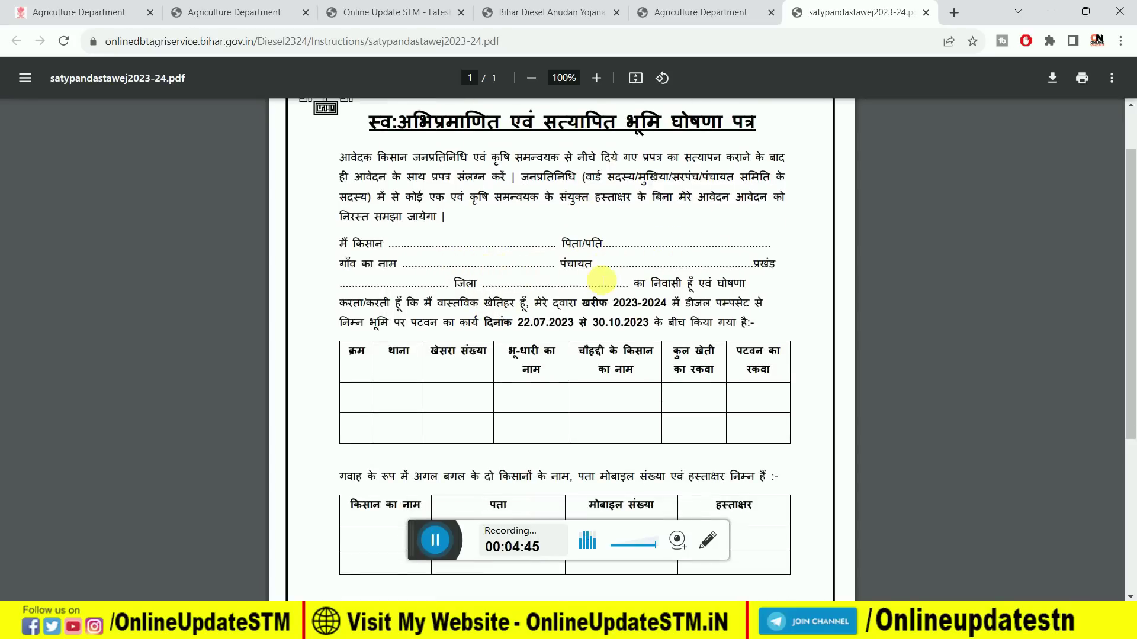
scroll(579, 270, "down", 1)
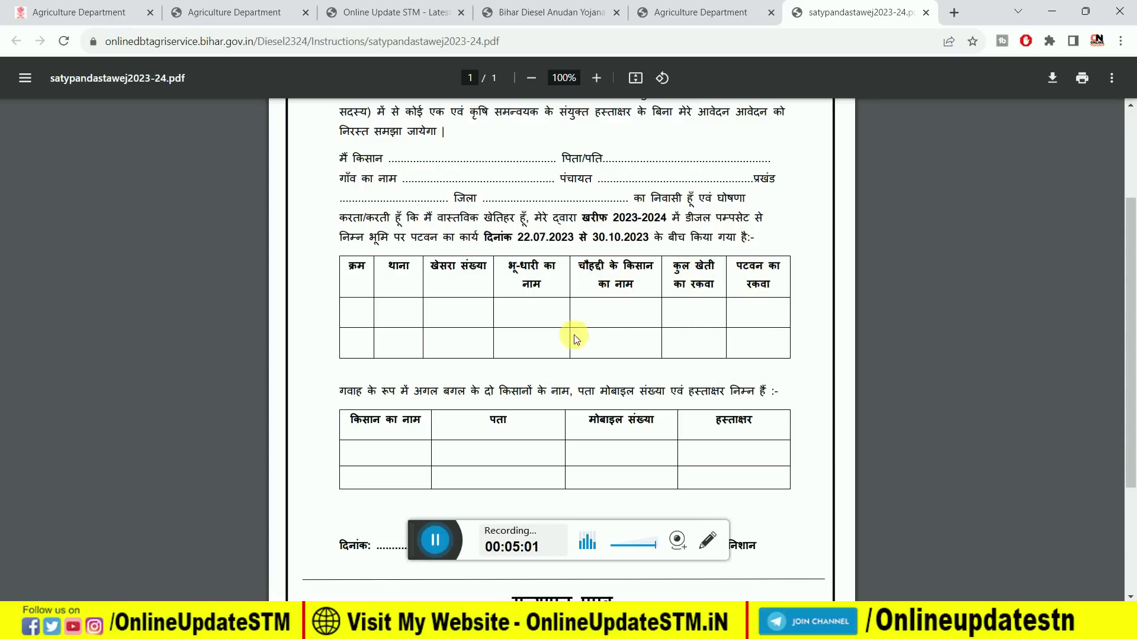
scroll(497, 373, "down", 3)
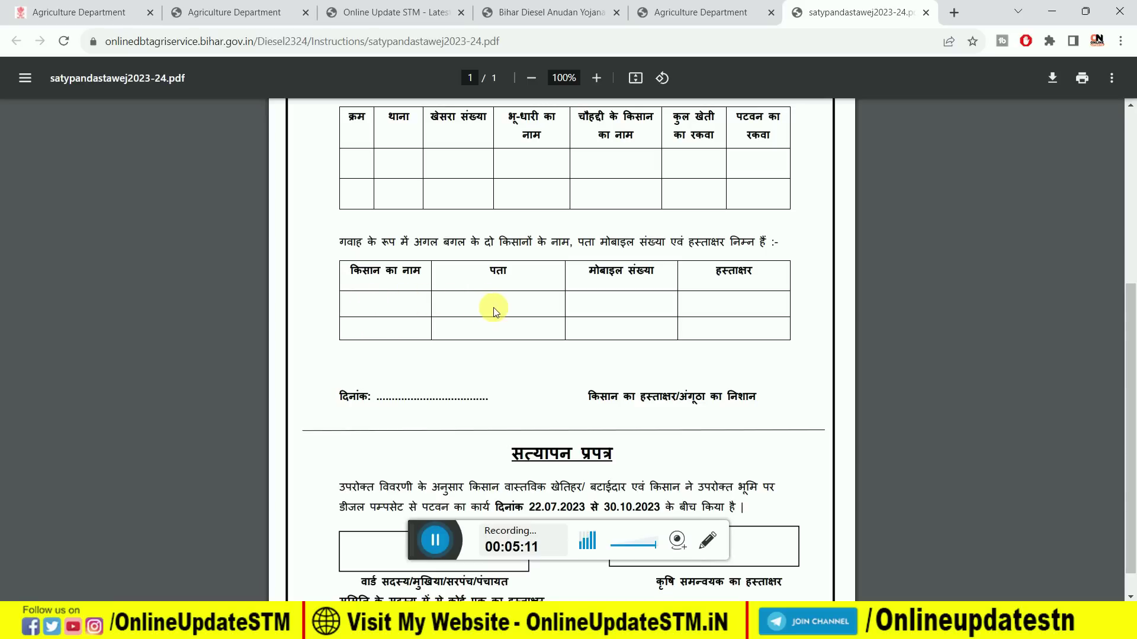
scroll(639, 306, "down", 1)
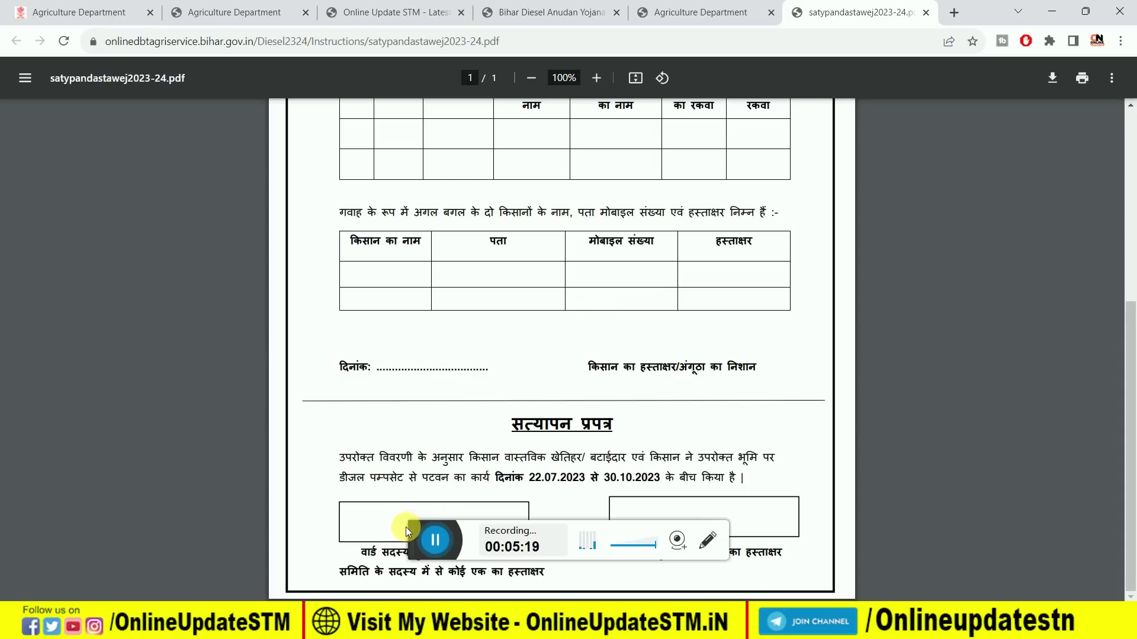
left_click_drag(420, 529, 505, 250)
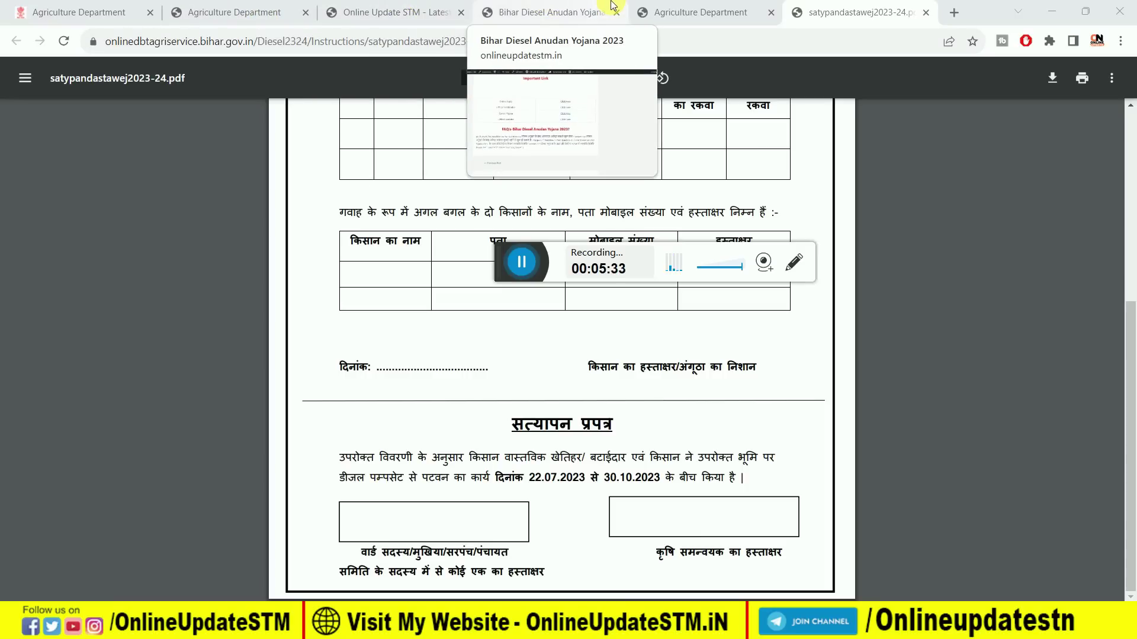
left_click(716, 8)
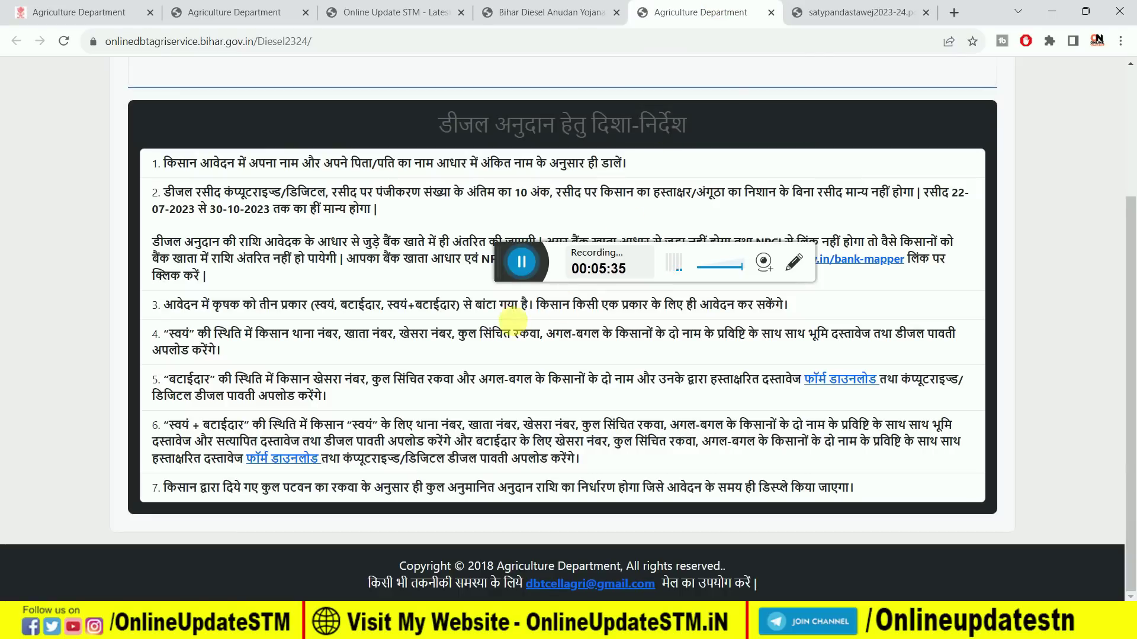
Step: Choose डीजल अनुदान आवेदन as the subsidy type and dismiss the Kharif season notice and the online application guidelines
scroll(292, 267, "down", 1)
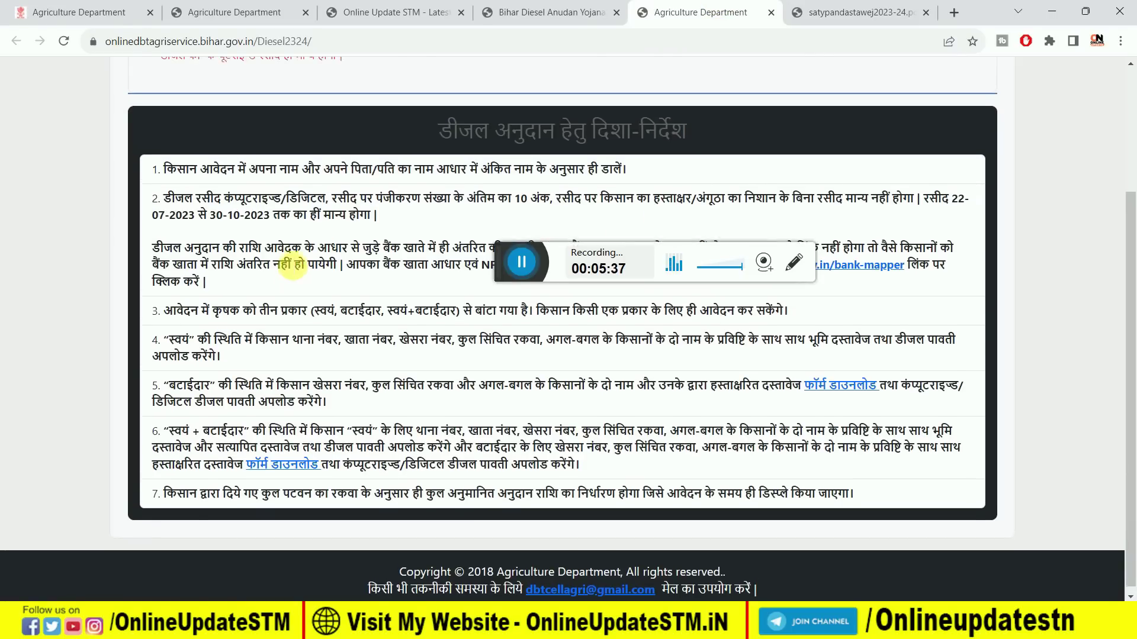
scroll(292, 263, "up", 2)
scroll(292, 260, "up", 3)
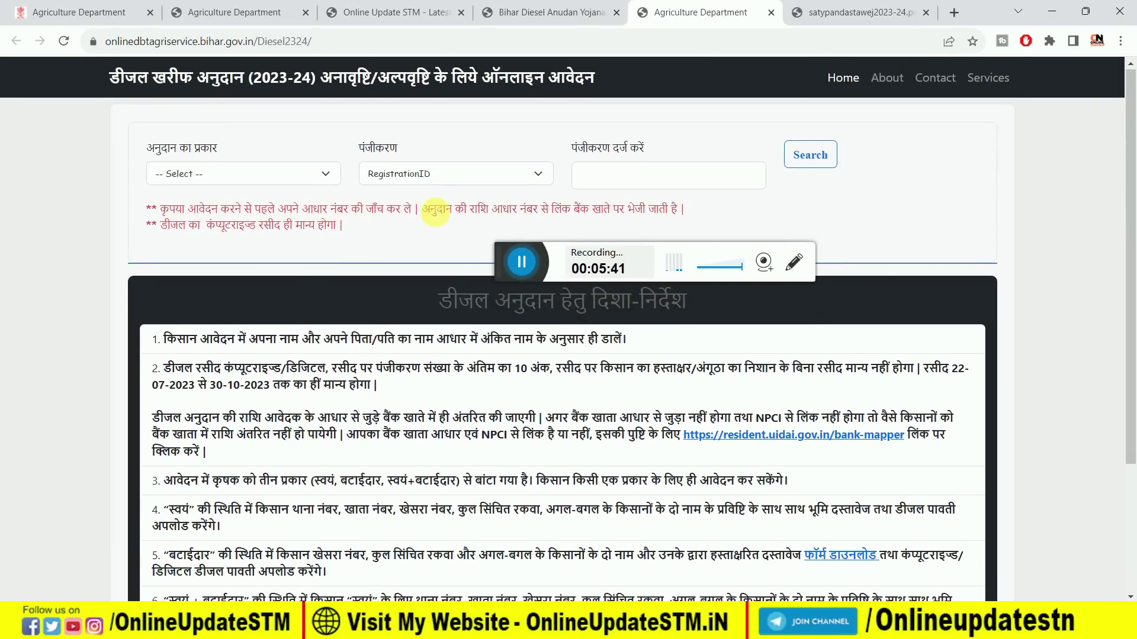
left_click_drag(505, 249, 445, 469)
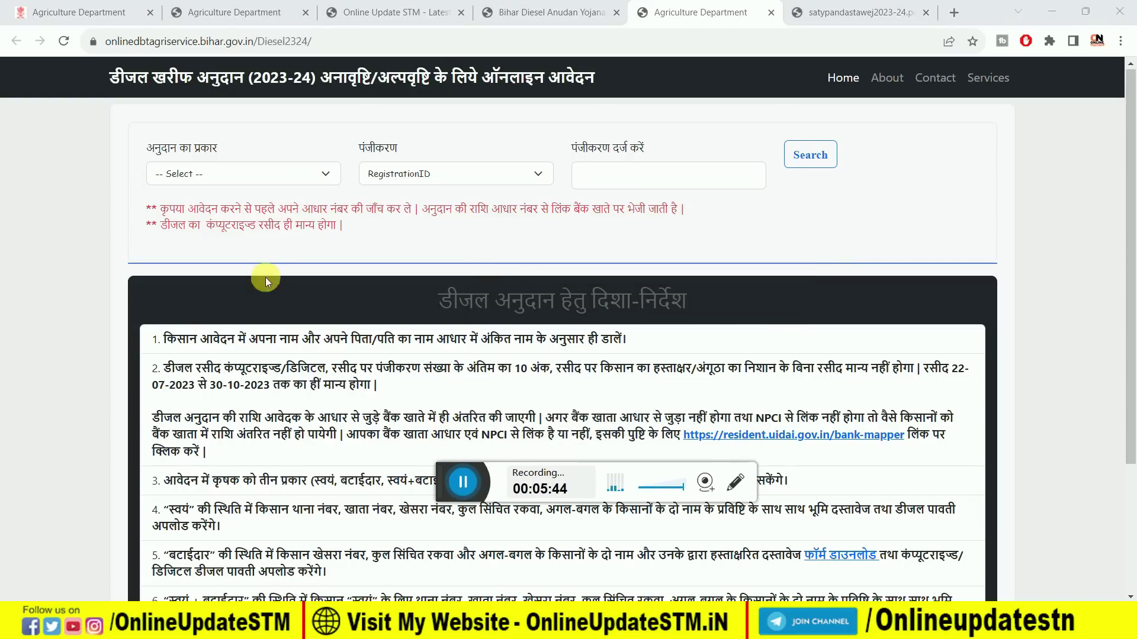
left_click(152, 173)
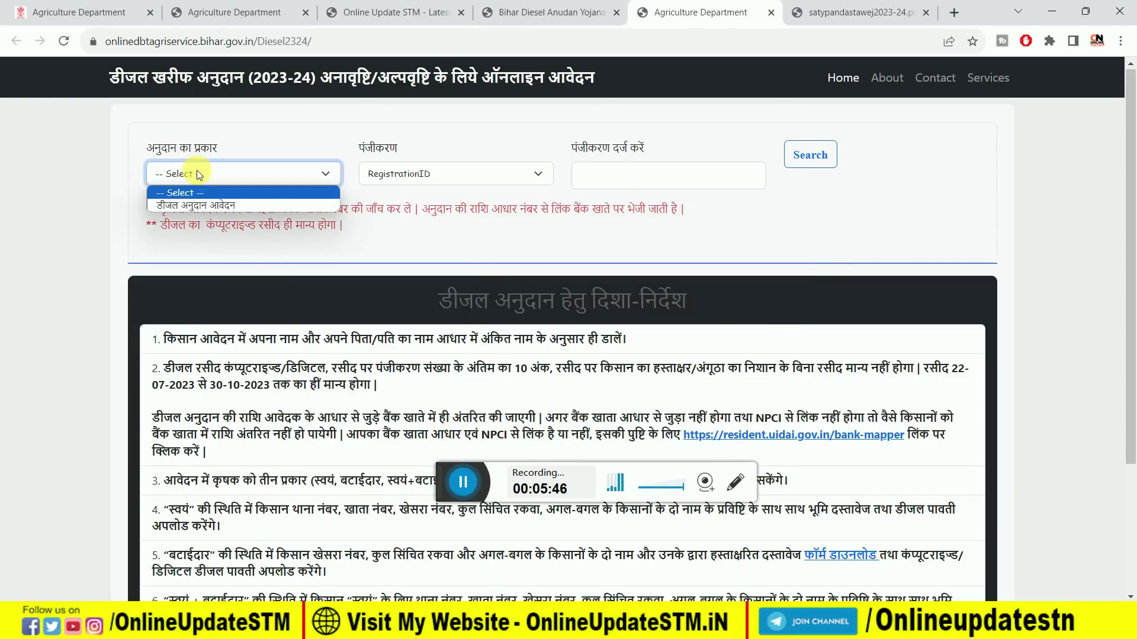
left_click(159, 209)
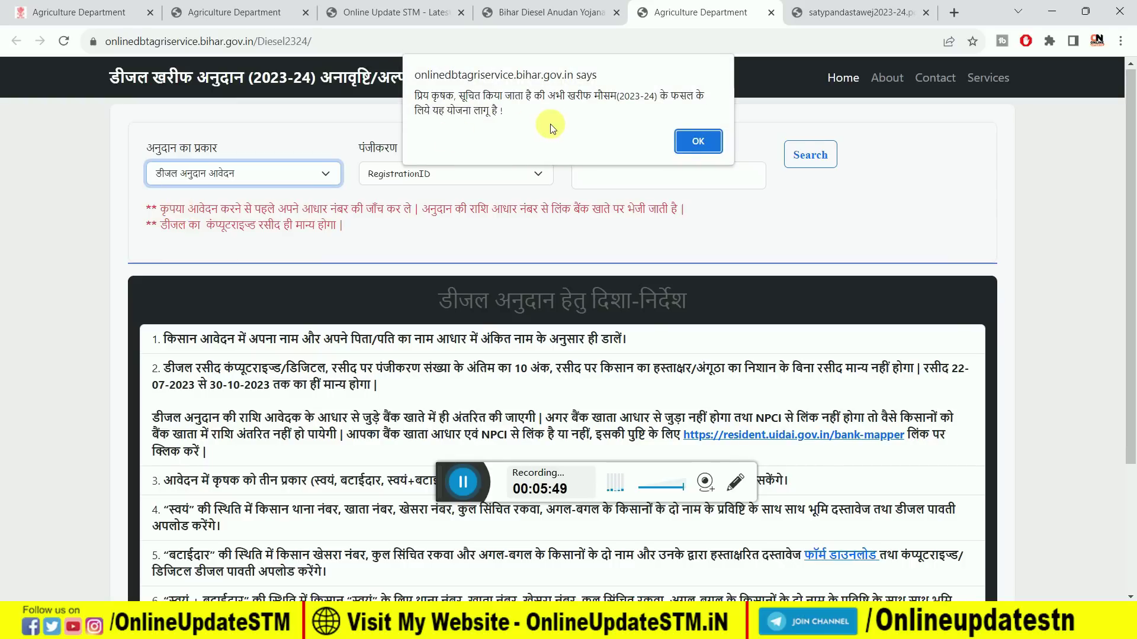
left_click(699, 142)
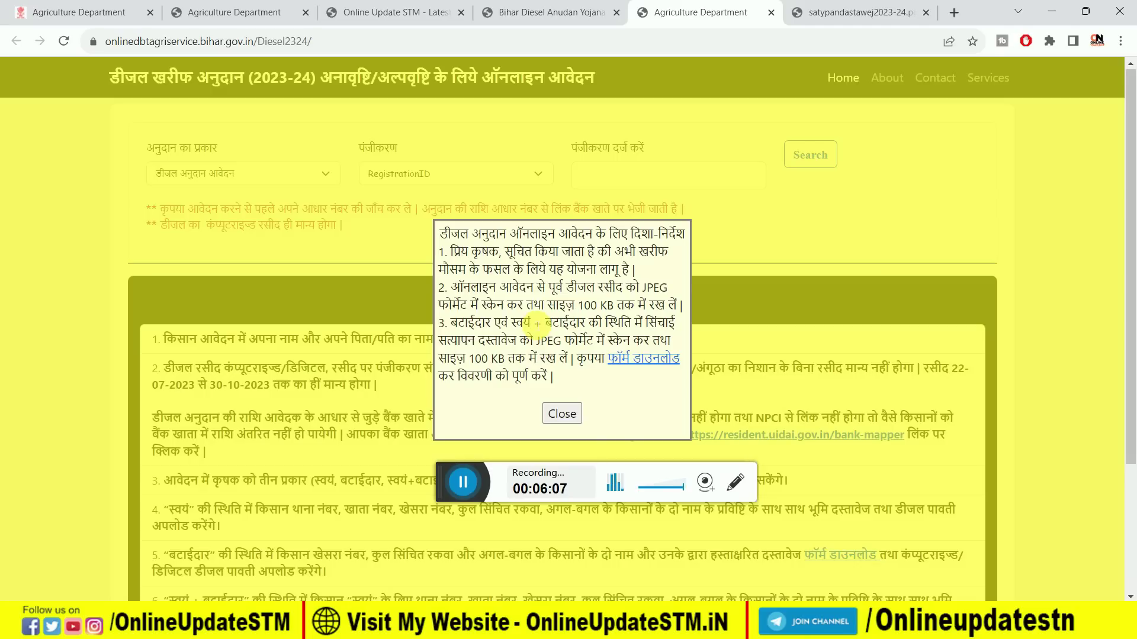
left_click(565, 415)
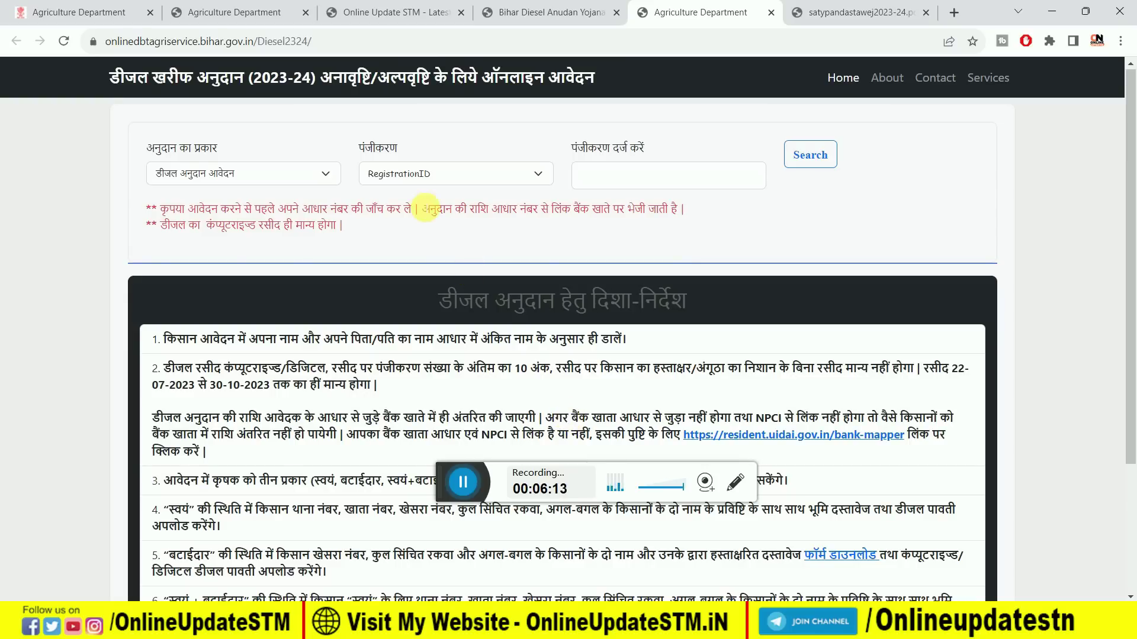
Step: Bring up the application form for the farmer's registration number and highlight the diesel receipt validity dates in its notice
left_click(637, 181)
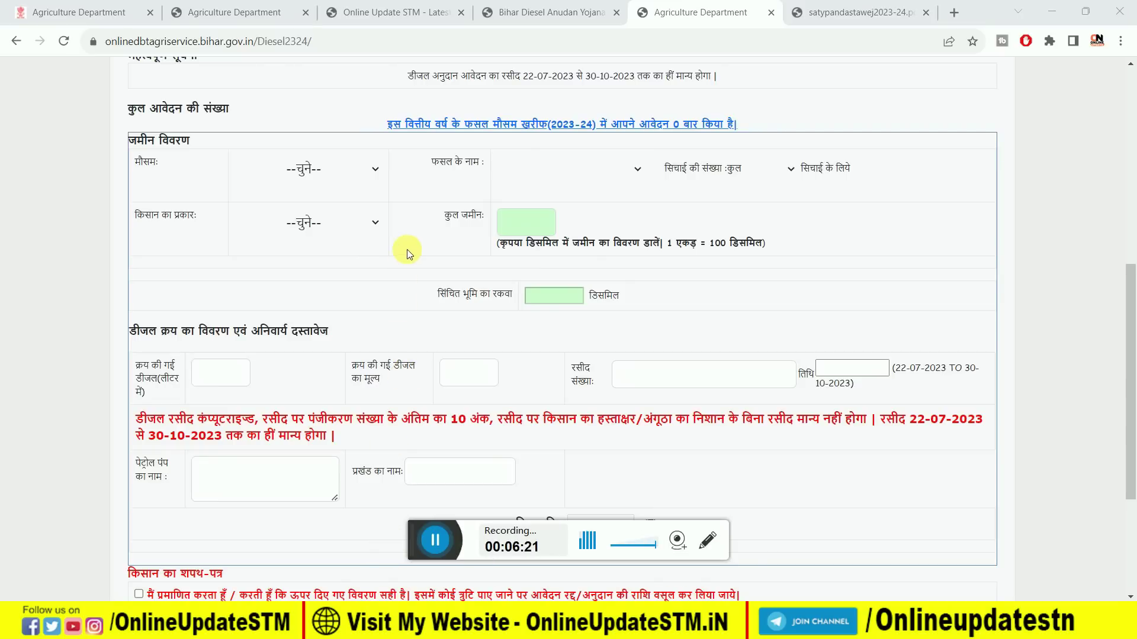
left_click_drag(418, 79, 533, 78)
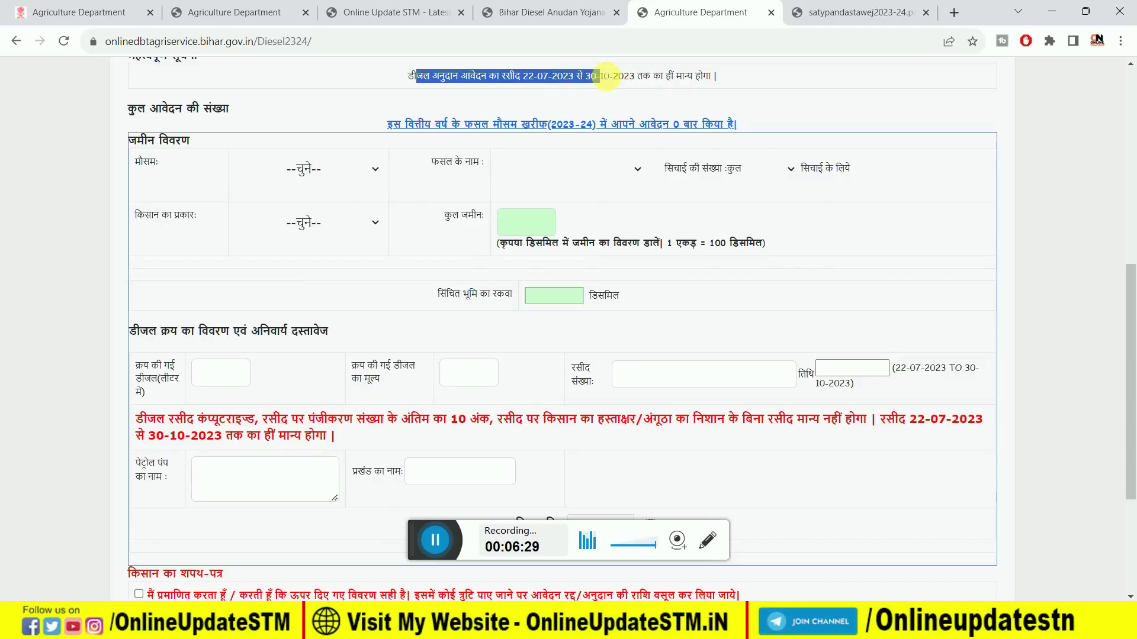
left_click(686, 87)
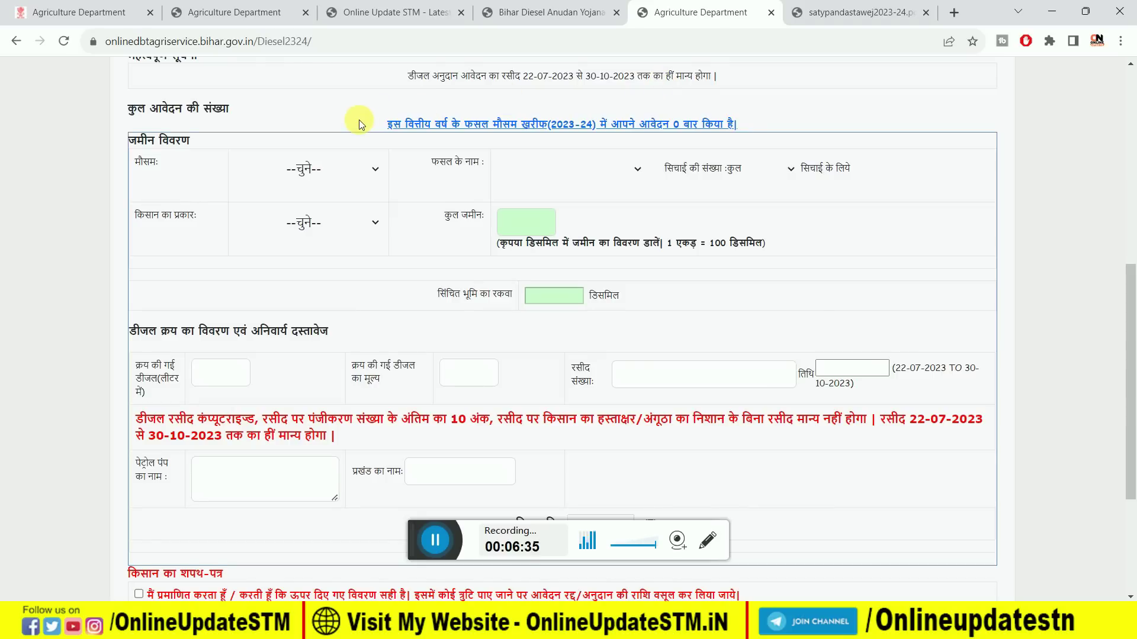
Step: Fill in the land details with season खरीफ, crop धान and an irrigation count of 1
scroll(359, 119, "down", 1)
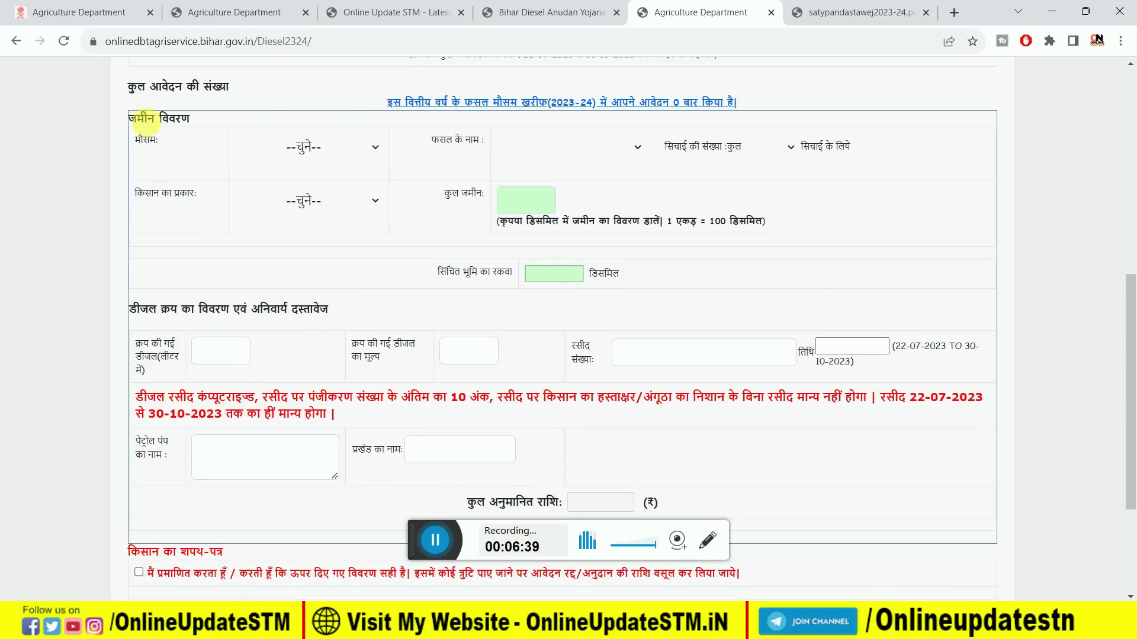
left_click(345, 141)
left_click(313, 189)
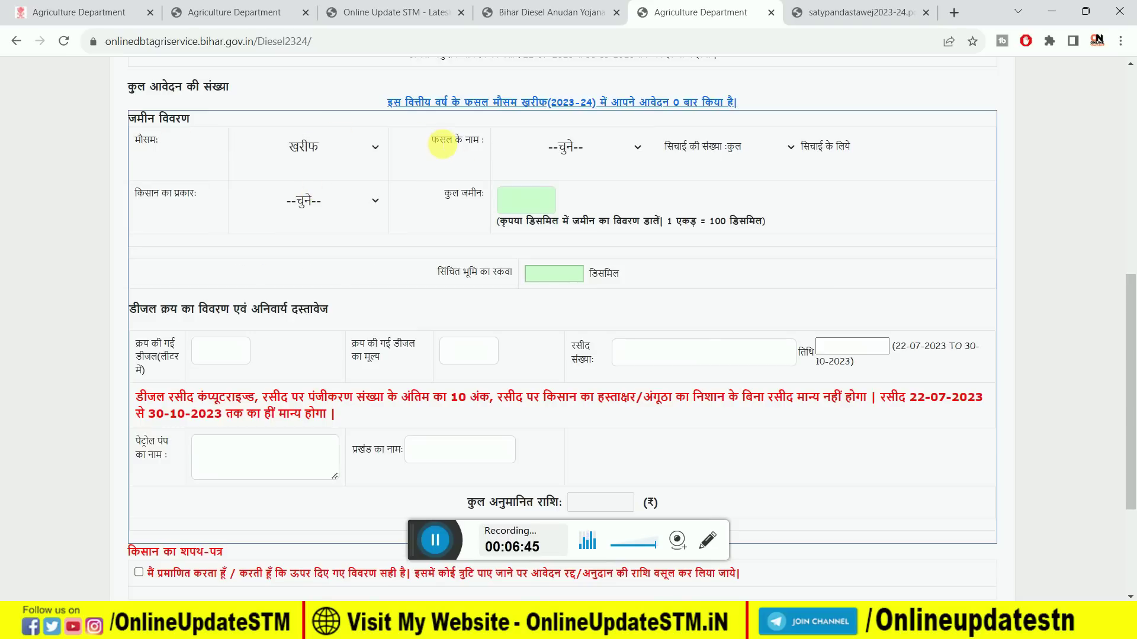
left_click(585, 149)
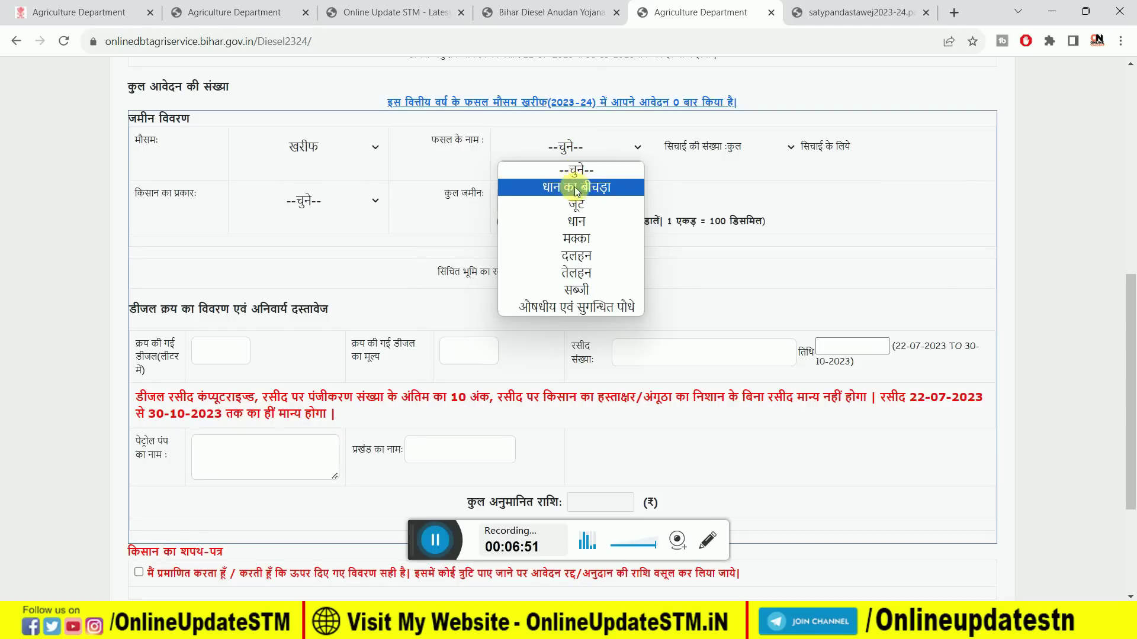
left_click(586, 221)
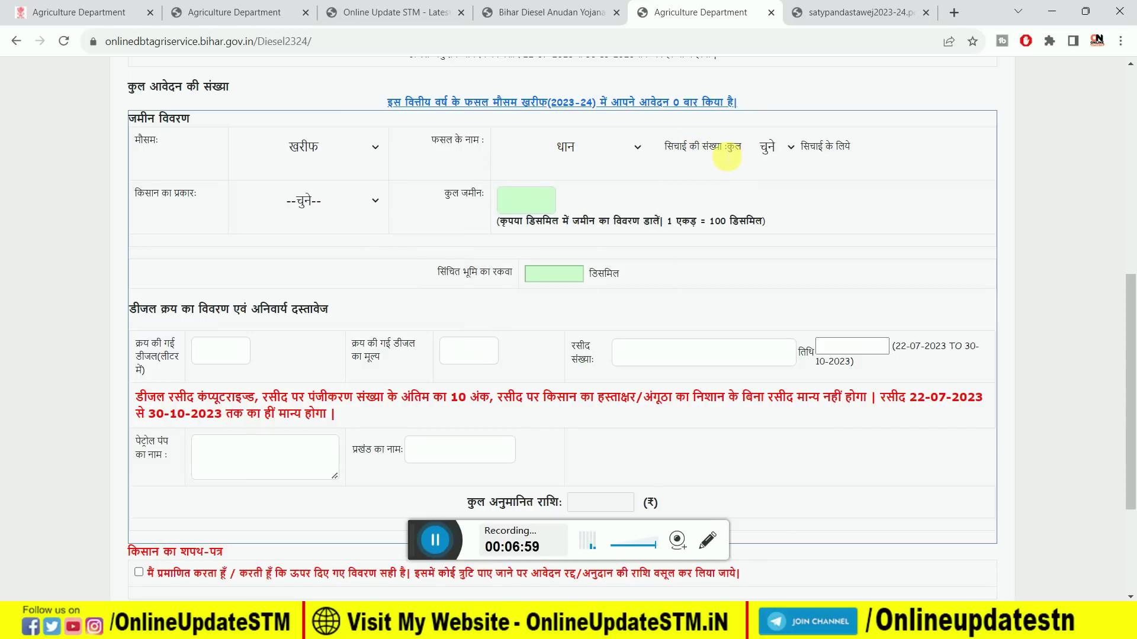
left_click(773, 149)
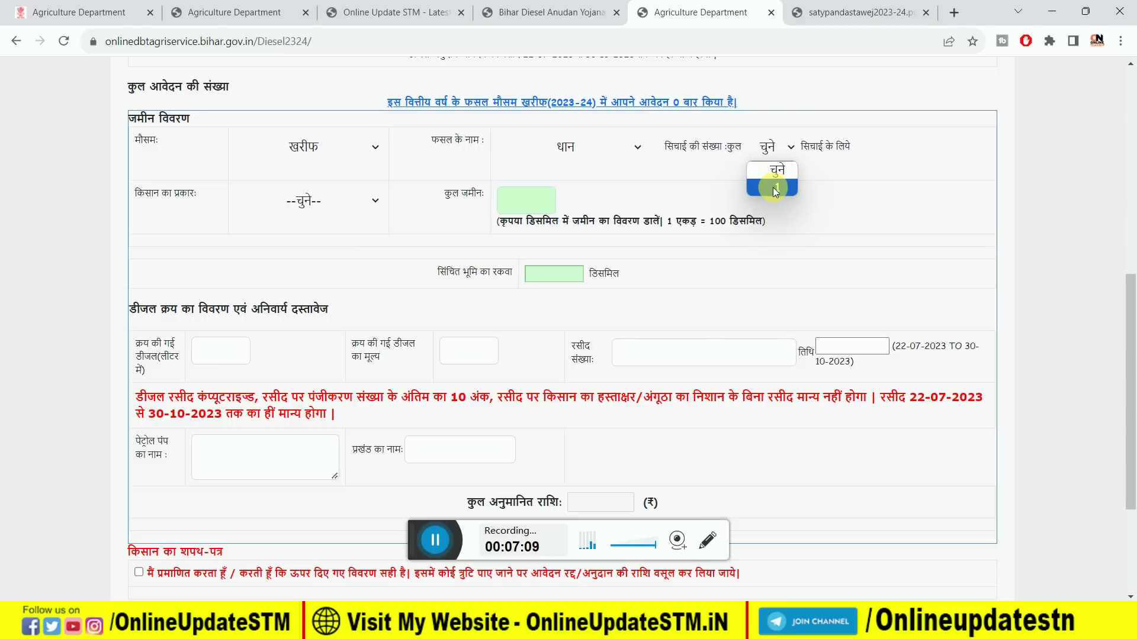
left_click(773, 187)
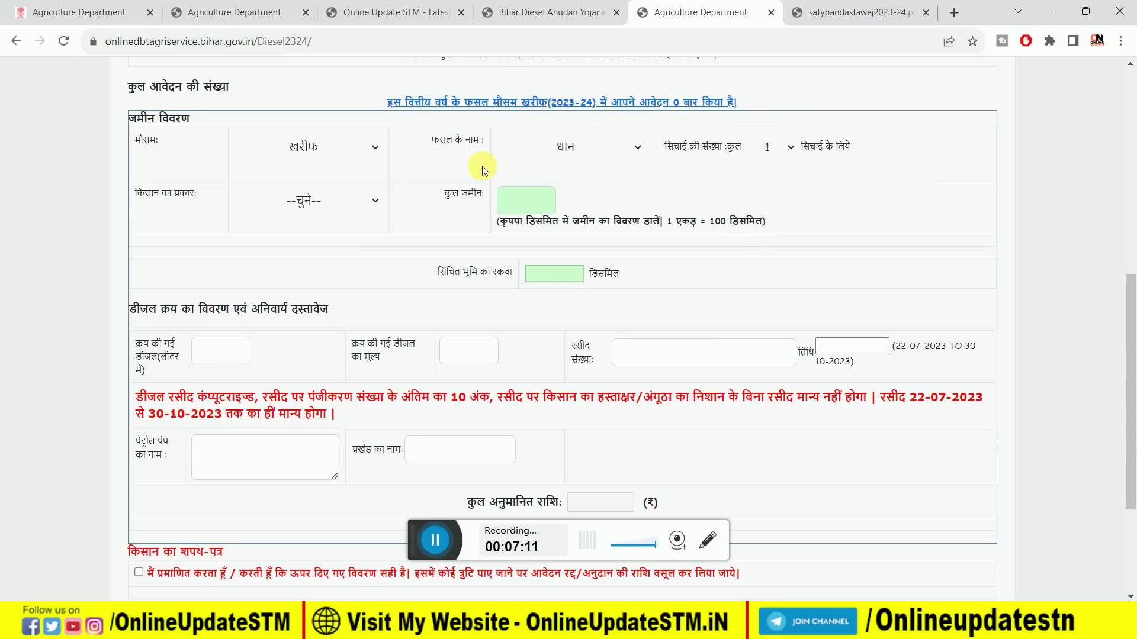
Step: Preview the land tables for the स्वयं + बटाईदार farmer type, and set the farmer type to स्वयं
left_click(338, 201)
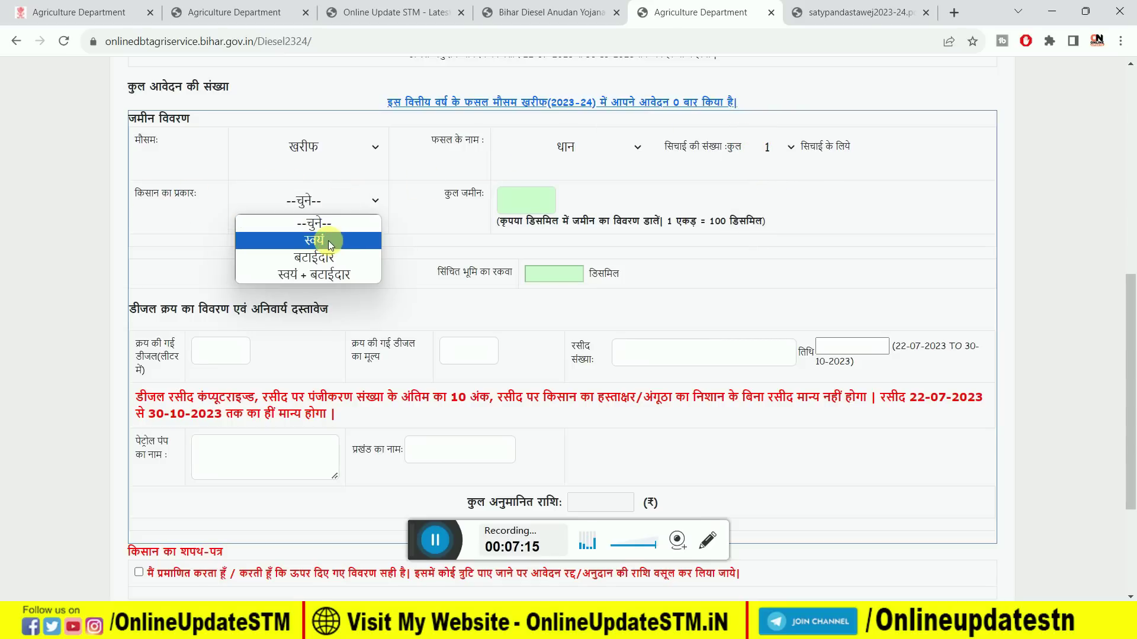
left_click(314, 275)
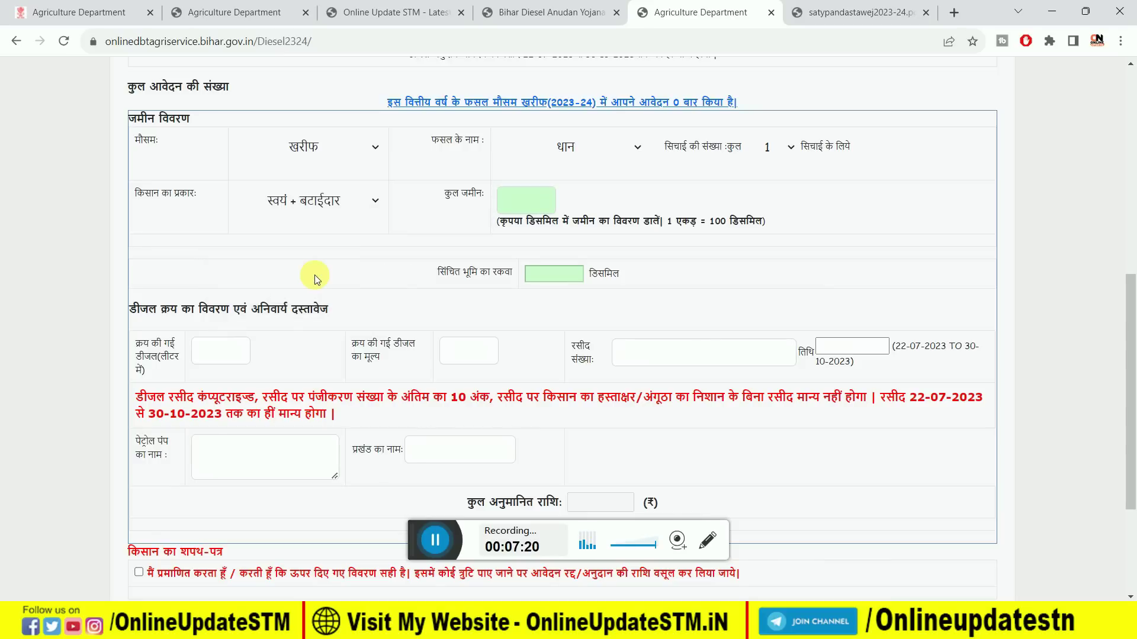
left_click(322, 215)
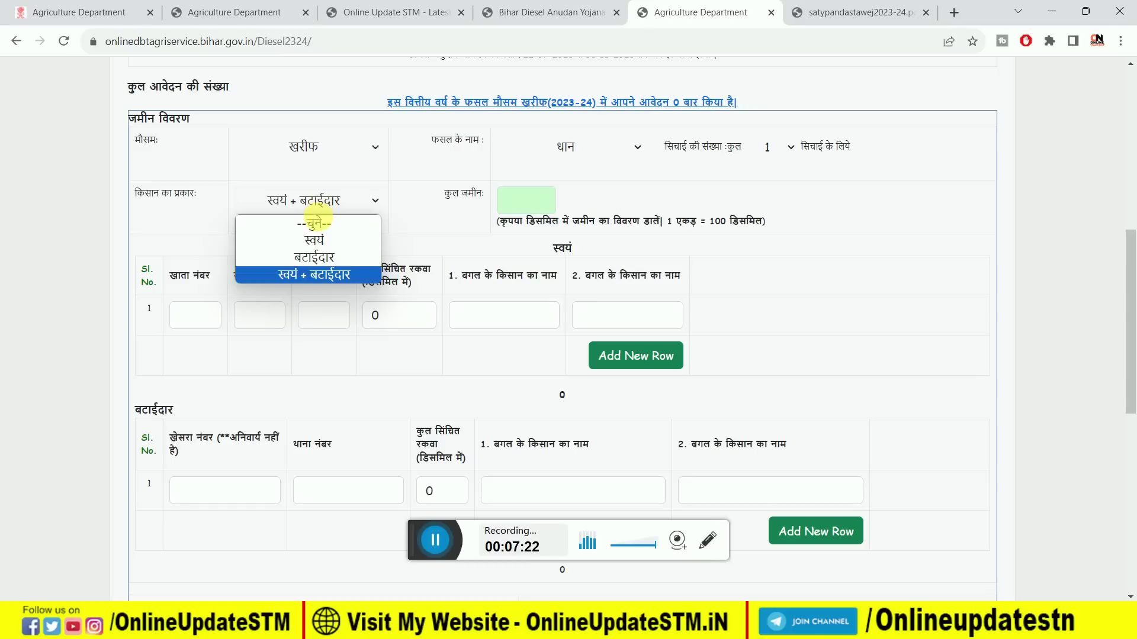
left_click(319, 240)
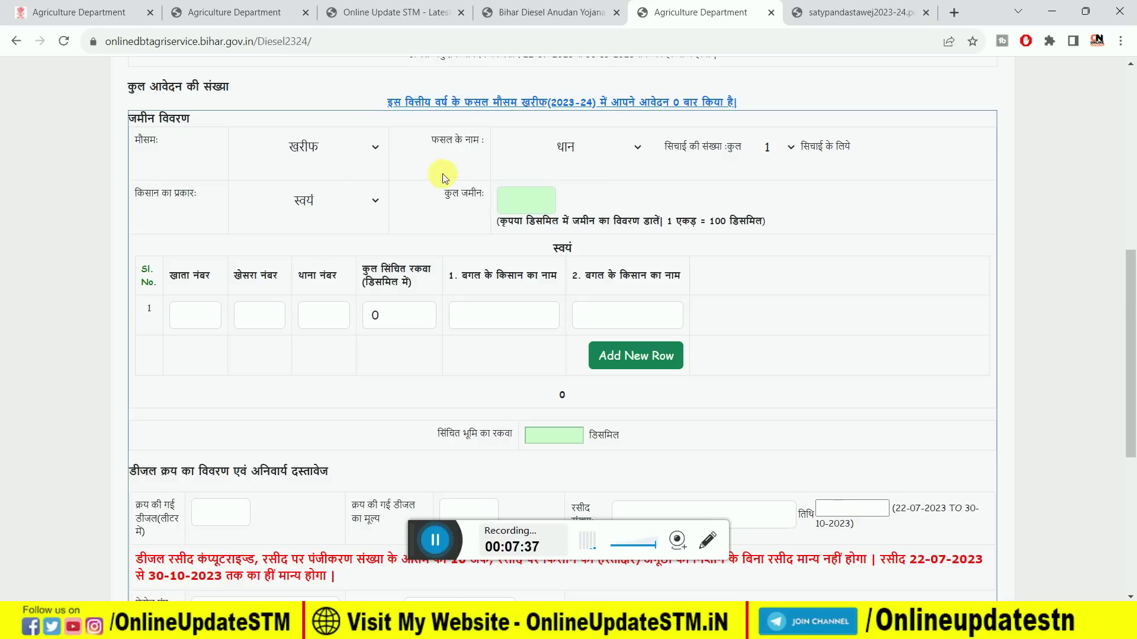
Step: Enter 250 decimal as the total land and 200 as the irrigated area in the first स्वयं row
left_click(519, 199)
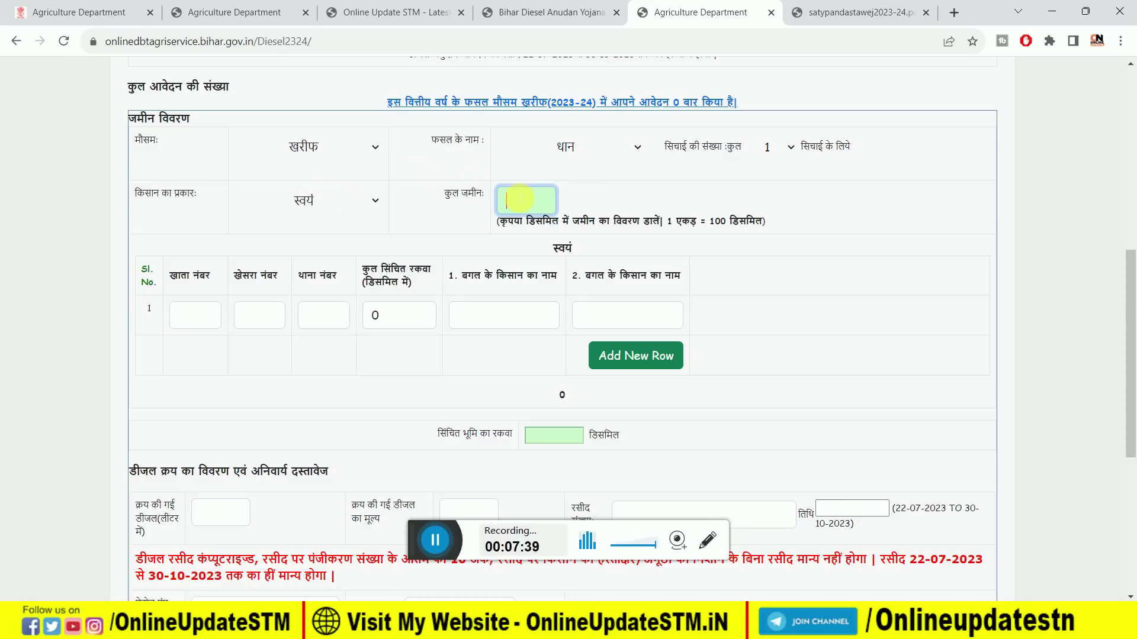
type("250")
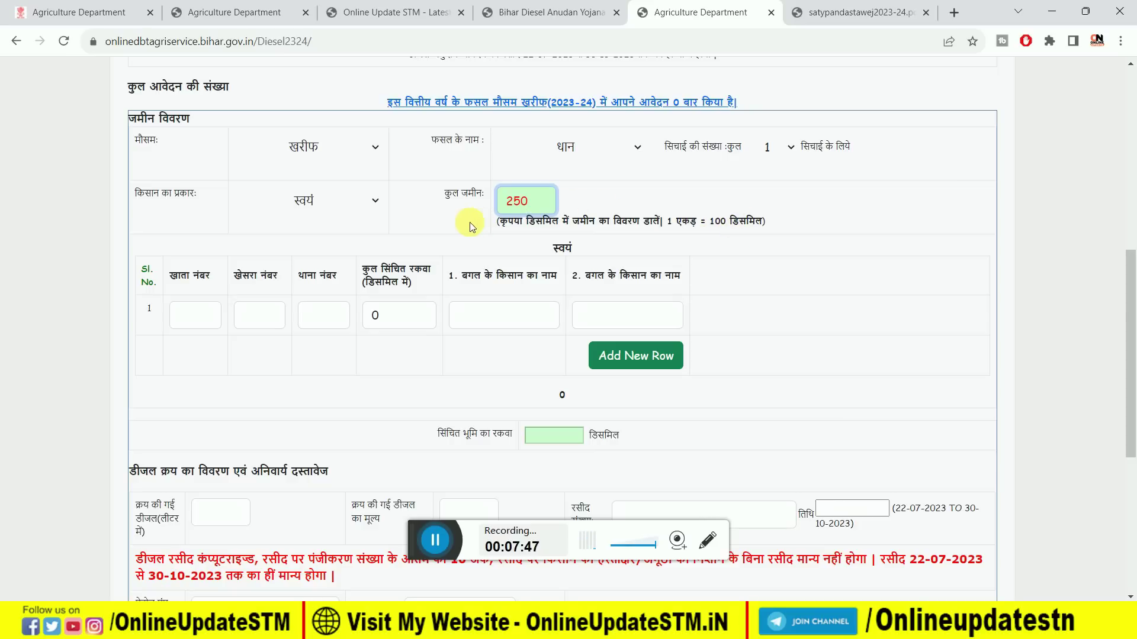
left_click(491, 230)
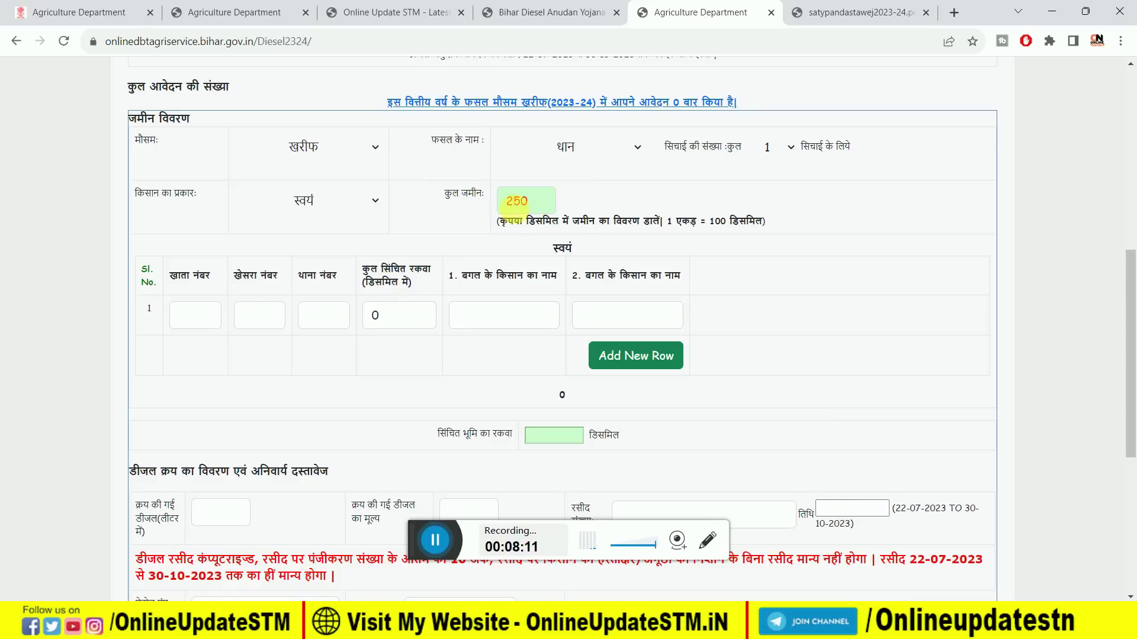
left_click(394, 323)
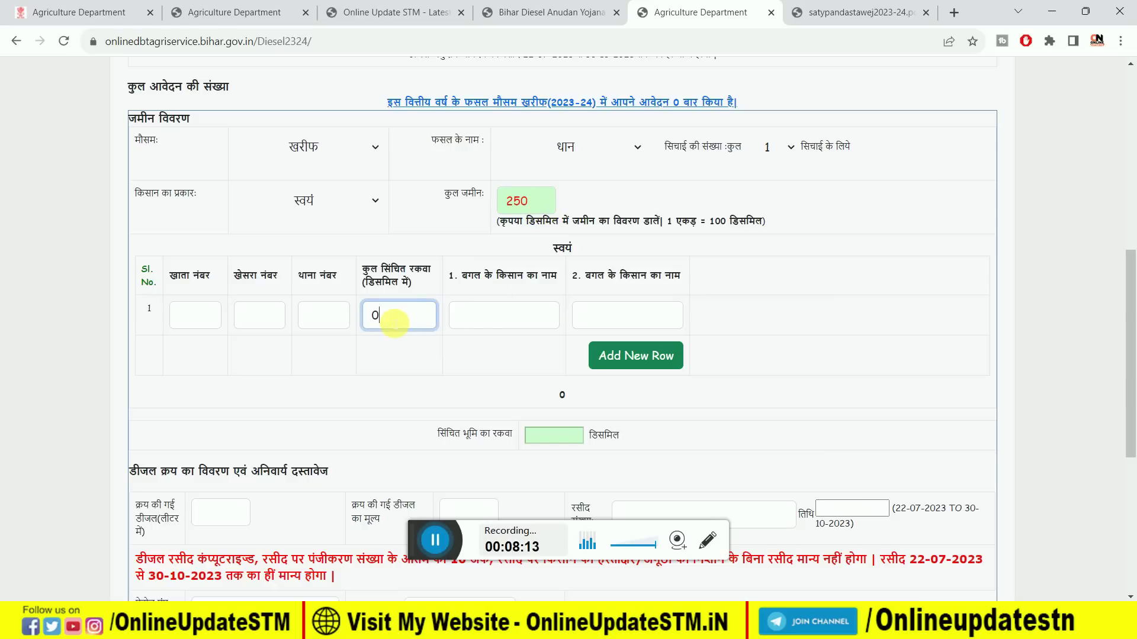
type("200")
left_click(477, 316)
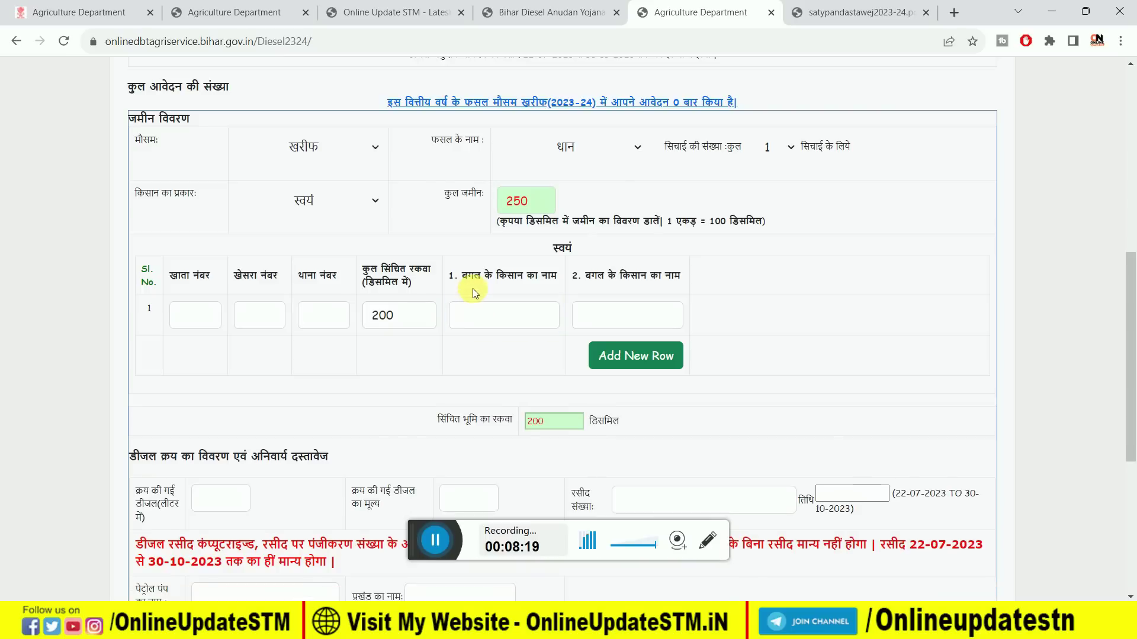
left_click(475, 325)
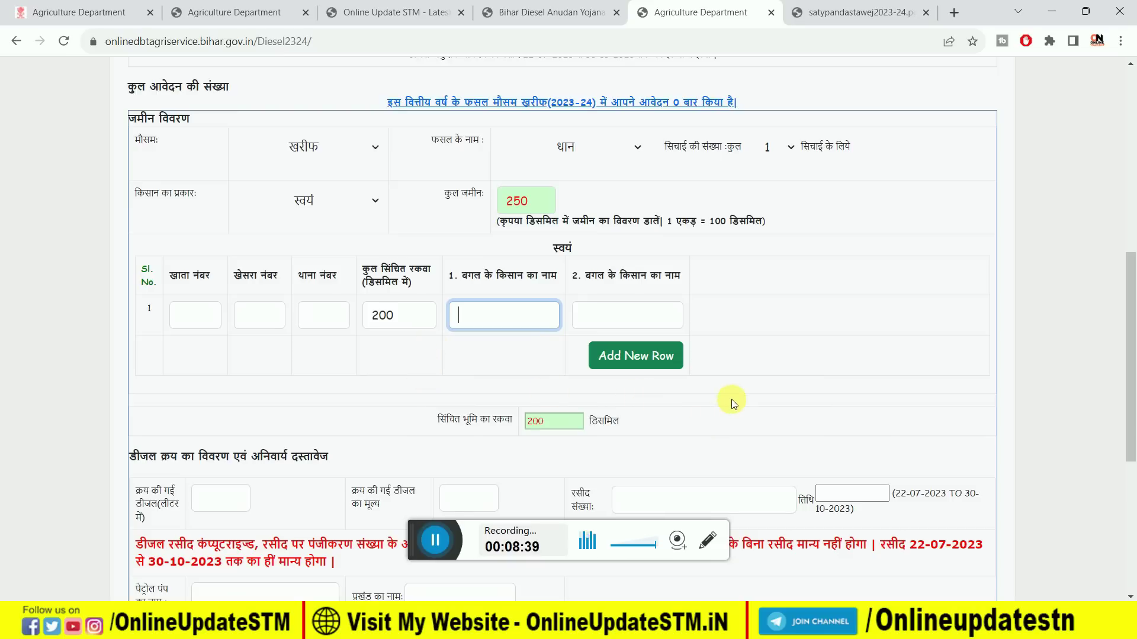
Step: Enter 15 litres as the diesel purchased and 95 as its price in the diesel purchase details
scroll(732, 402, "down", 5)
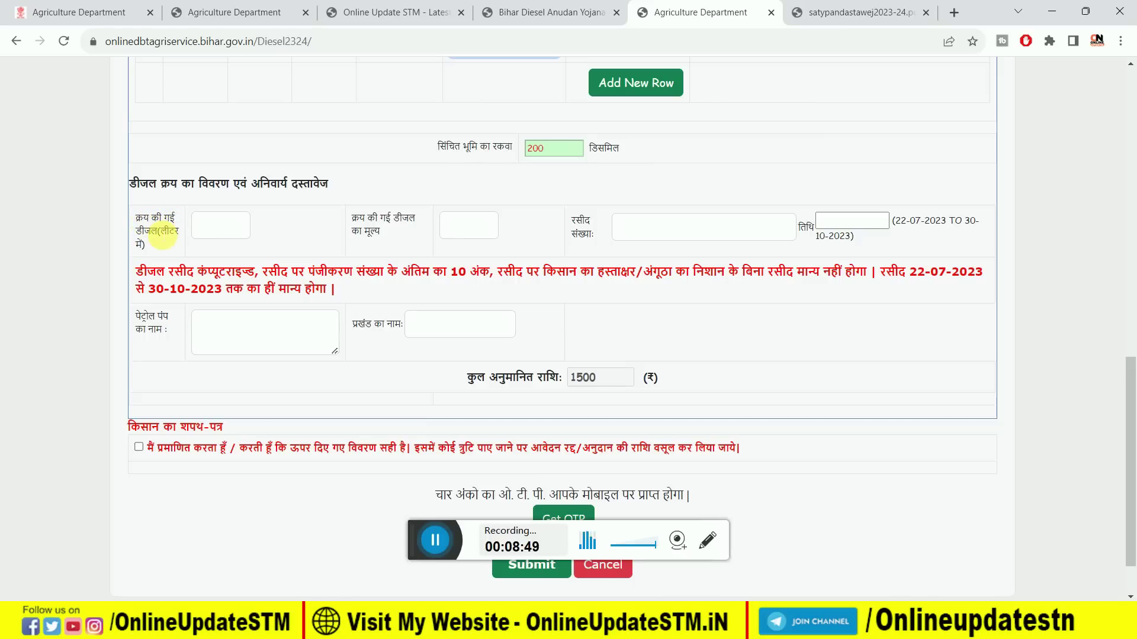
left_click(231, 228)
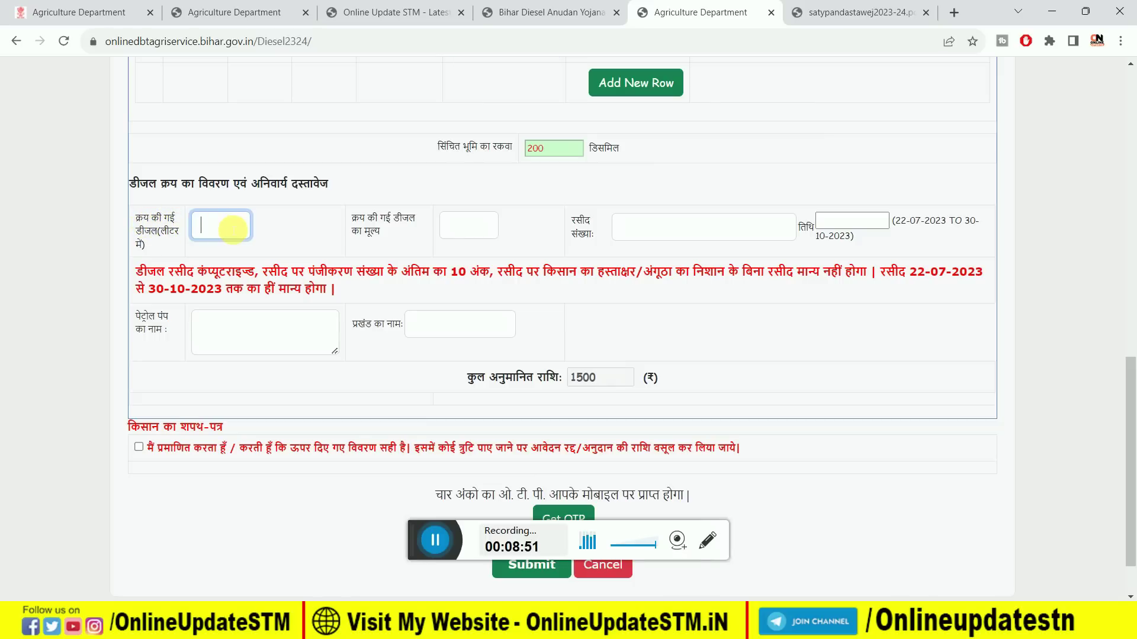
type("15")
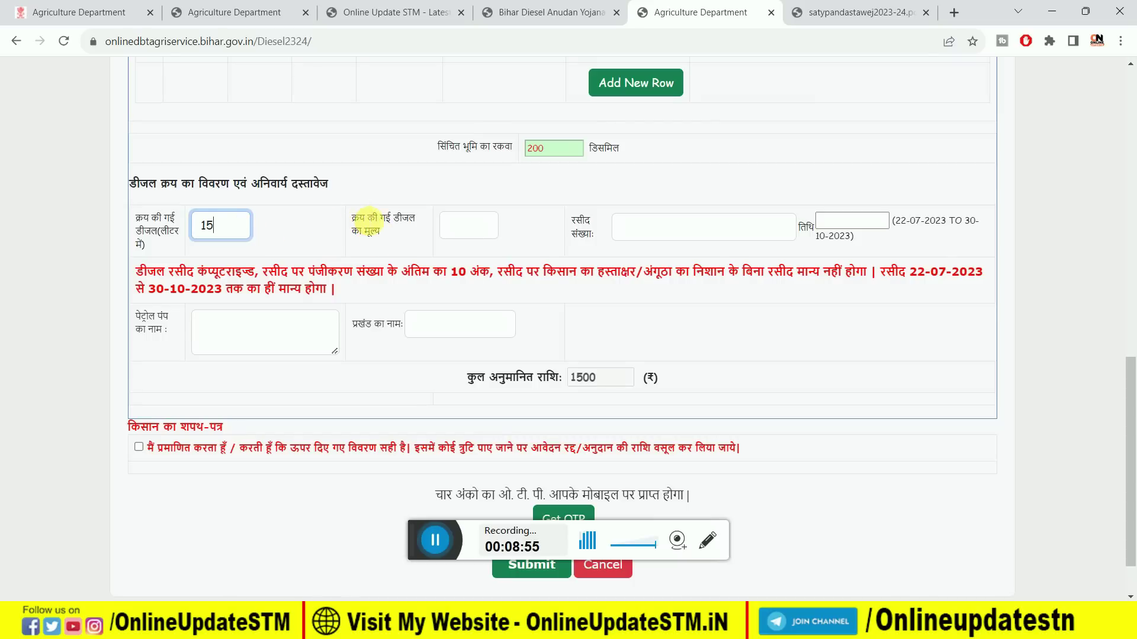
left_click(485, 228)
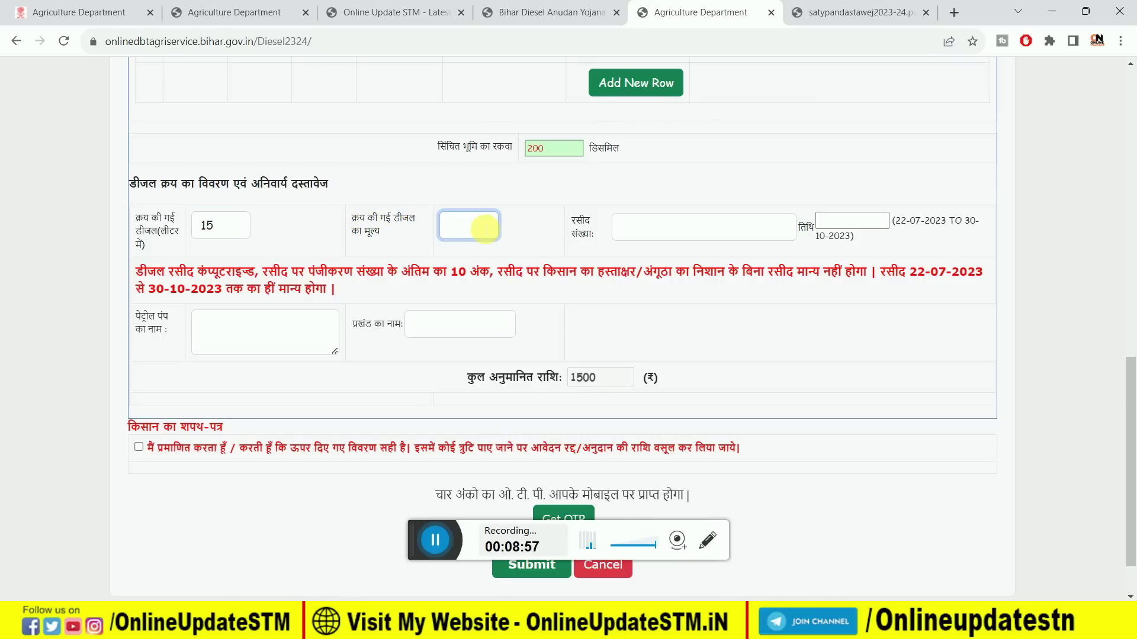
type("95")
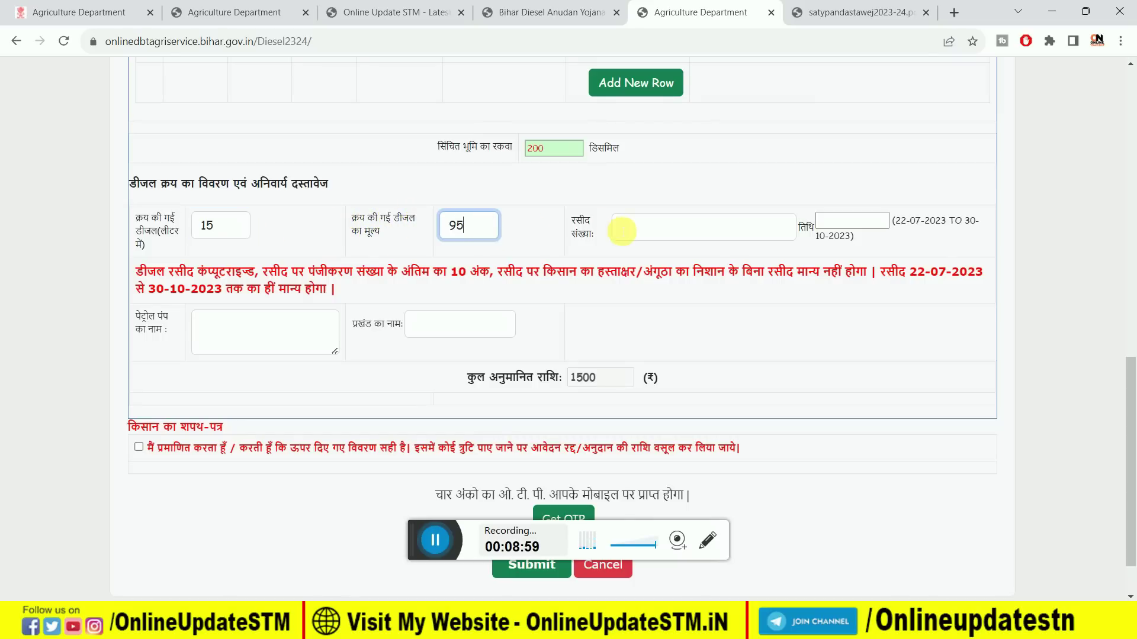
left_click(642, 228)
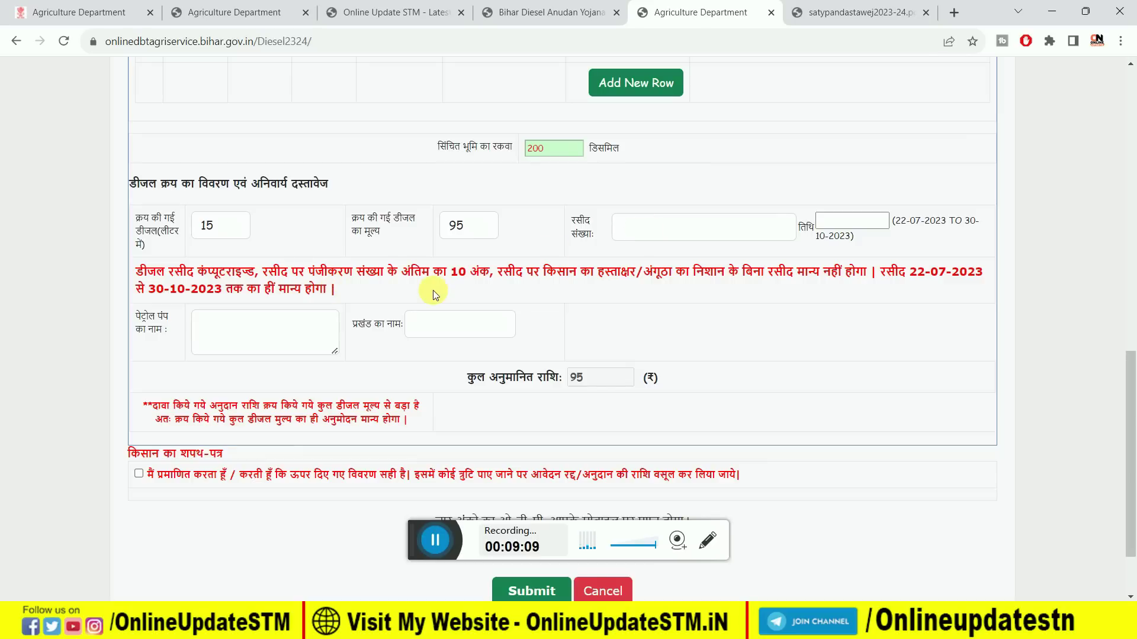
Step: Review the diesel receipt rule about the last 10 digits of the registration number, and check the receipt date calendar
left_click_drag(398, 273, 501, 275)
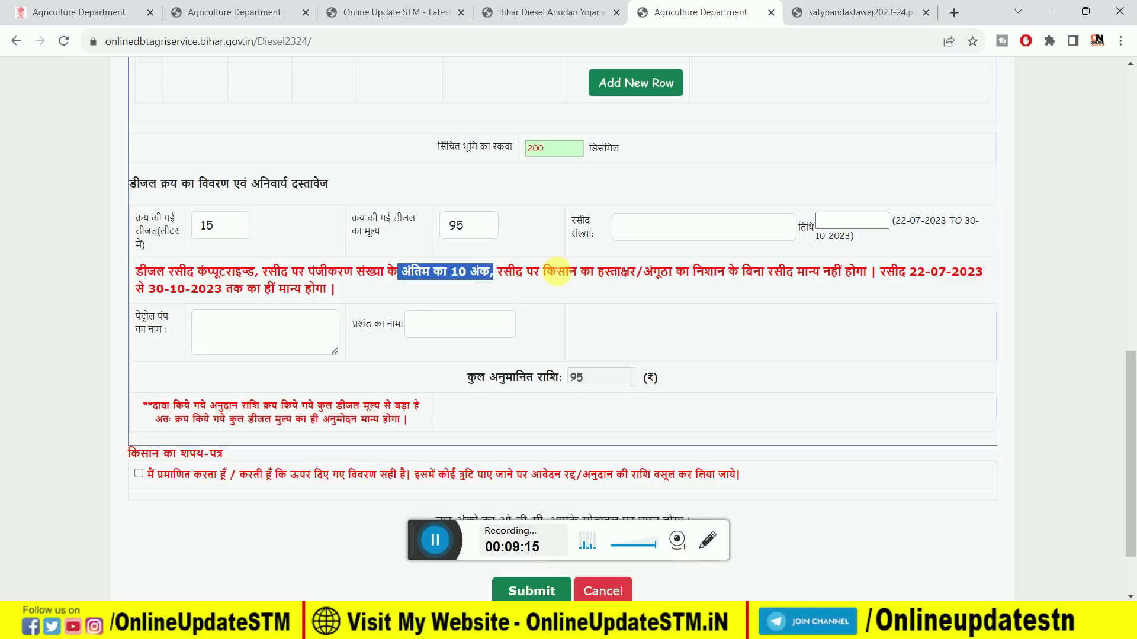
left_click(567, 274)
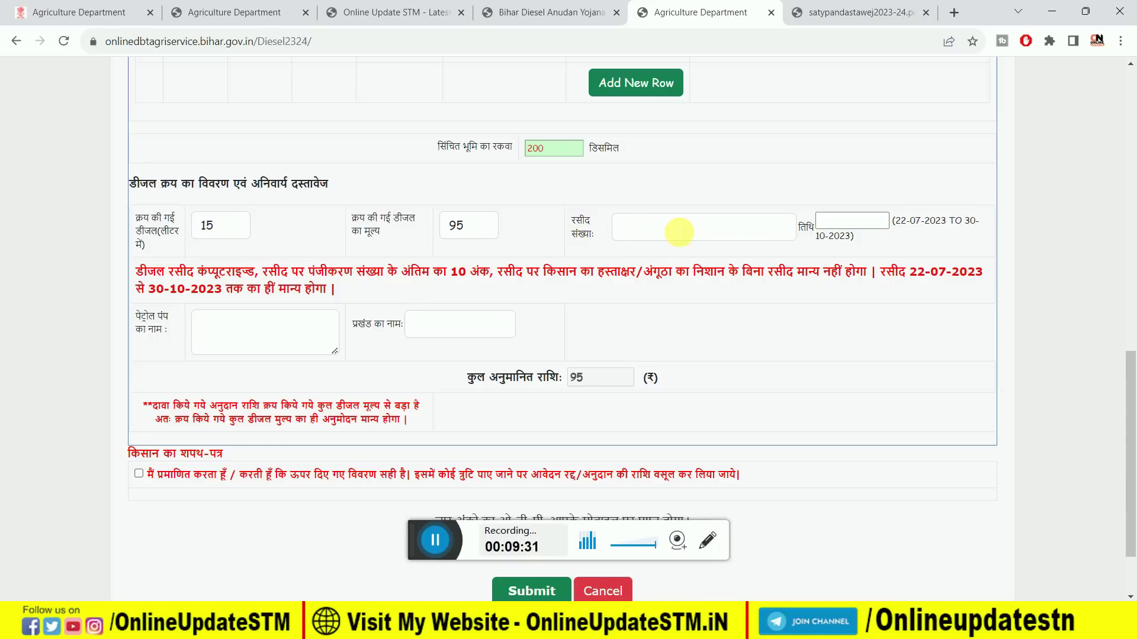
left_click(851, 223)
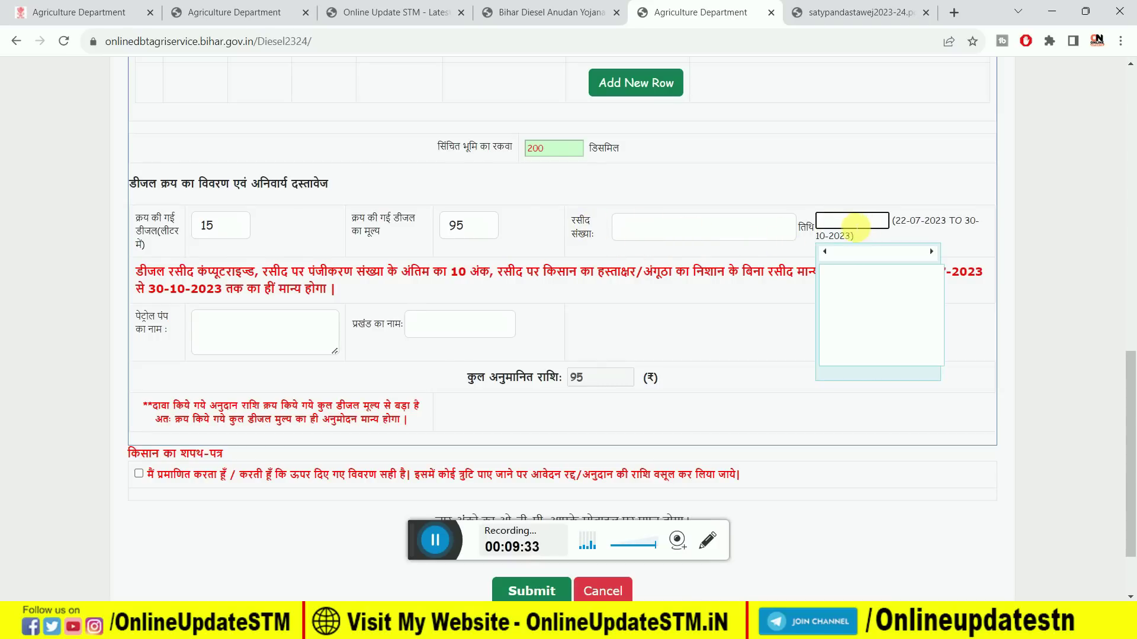
left_click(874, 253)
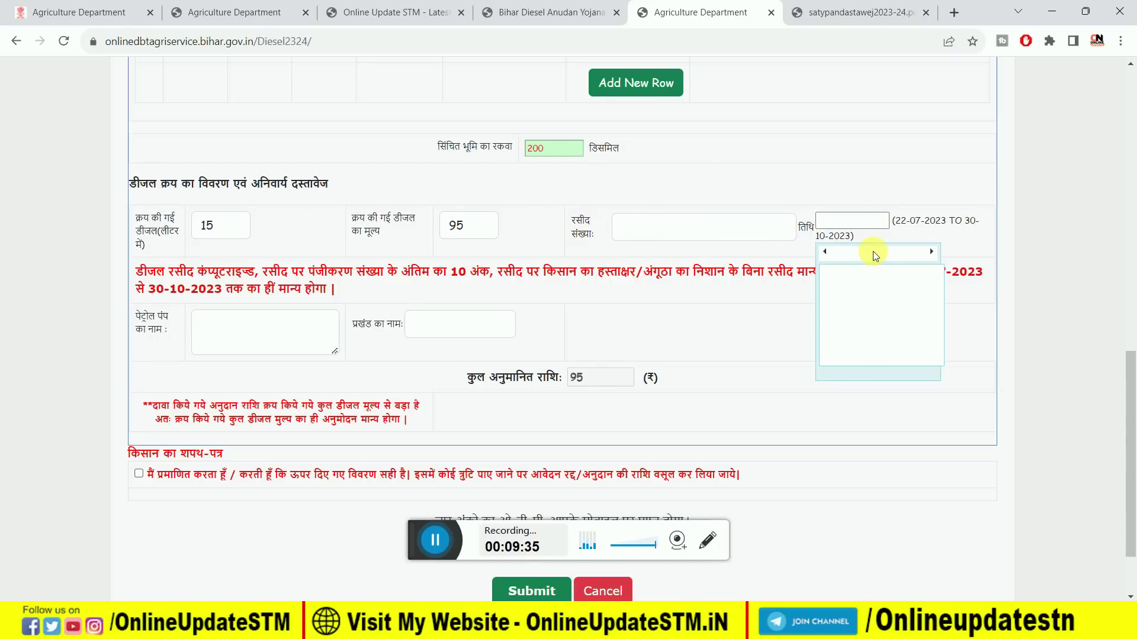
left_click(876, 303)
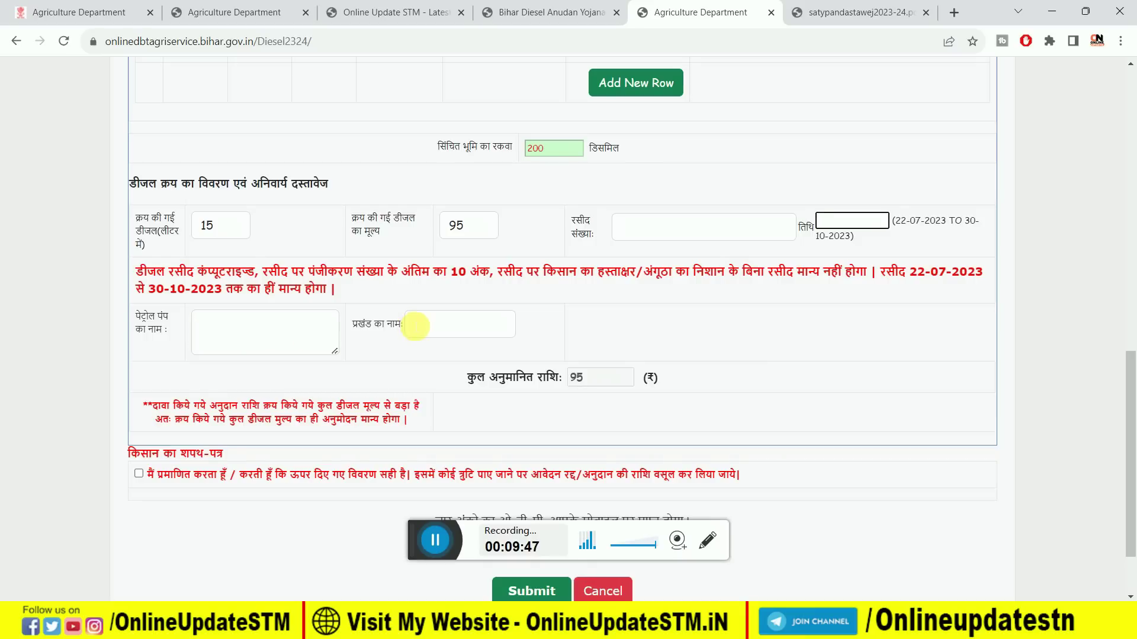
Step: Accept the farmer's declaration (किसान का शपथ-पत्र) and request the OTP for the application
scroll(402, 356, "down", 1)
scroll(402, 358, "down", 1)
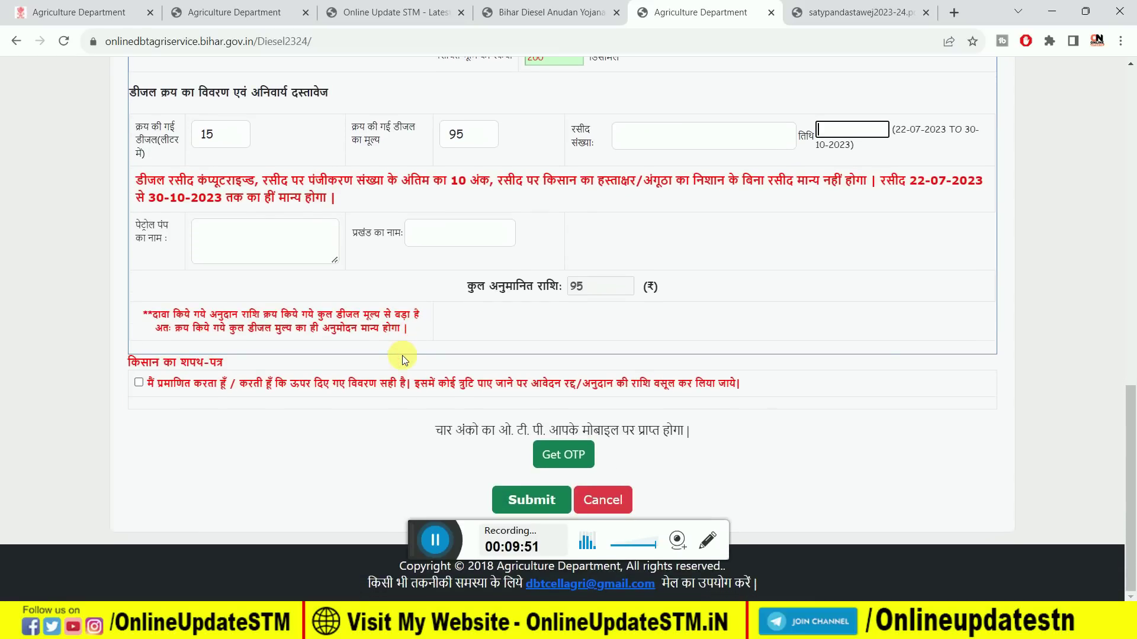
left_click(139, 383)
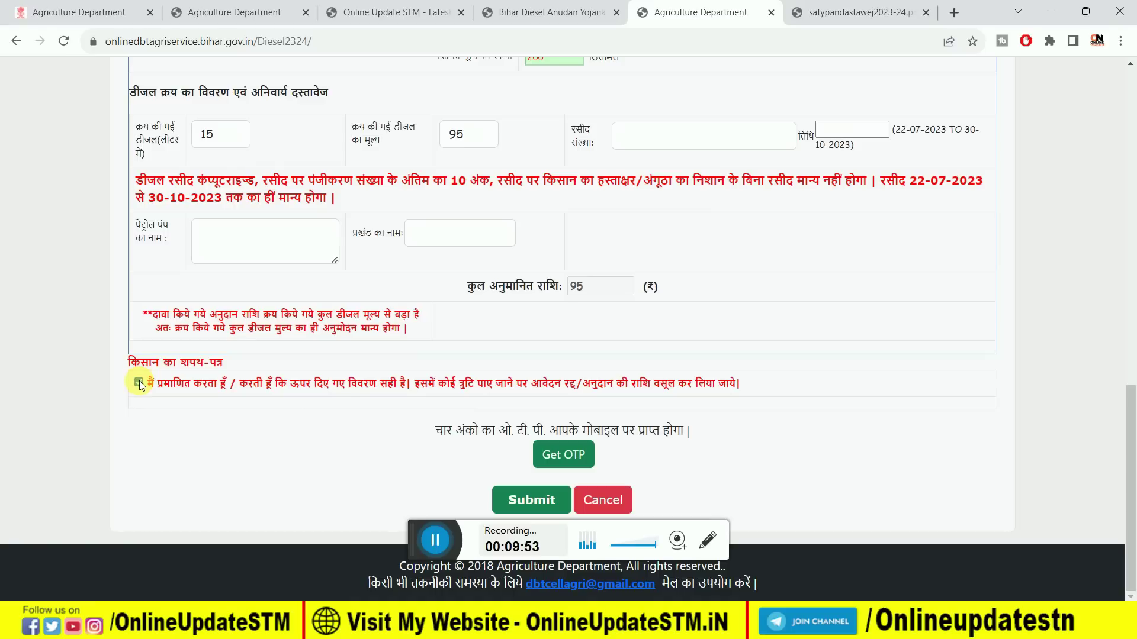
left_click(555, 455)
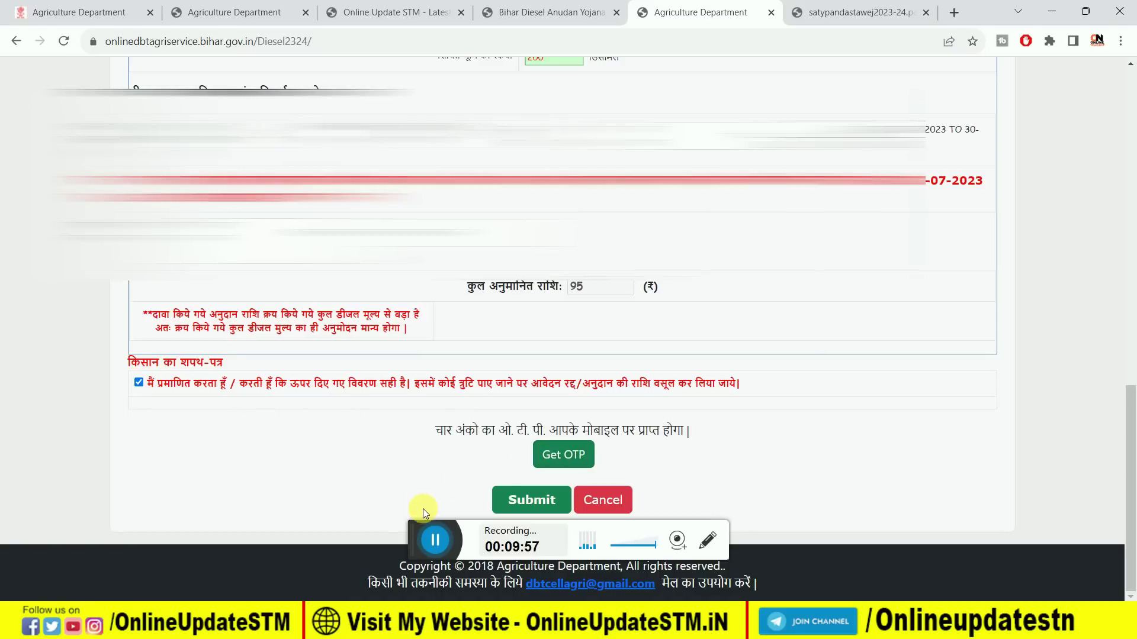
Step: Enter and validate the mobile OTP, and view the upload section for the diesel receipt and land receipt
left_click(431, 541)
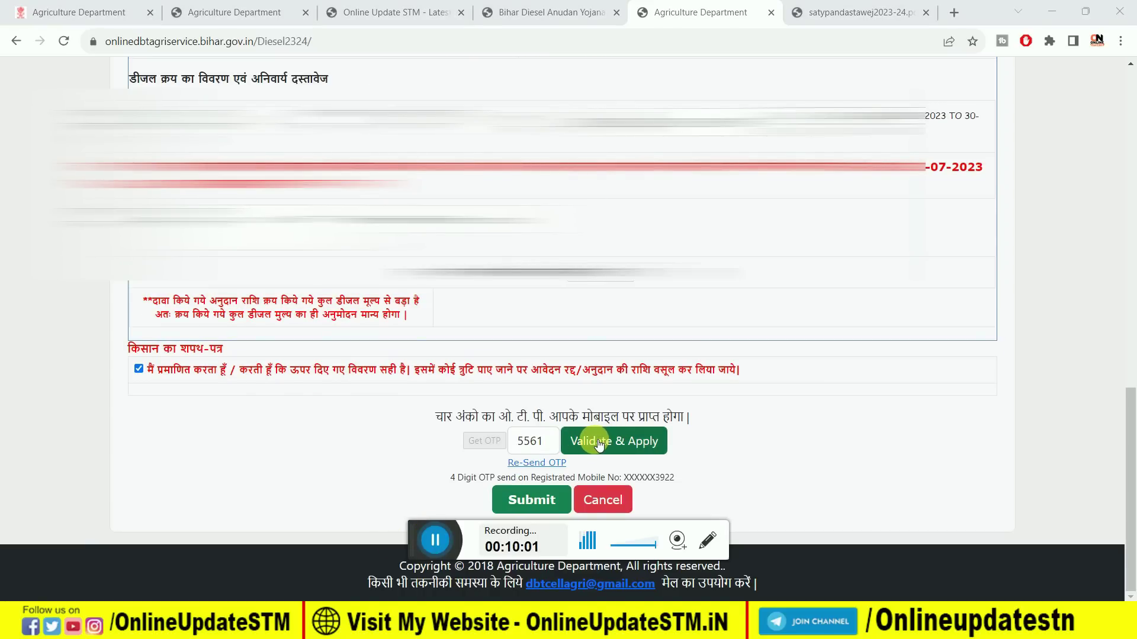
left_click(599, 443)
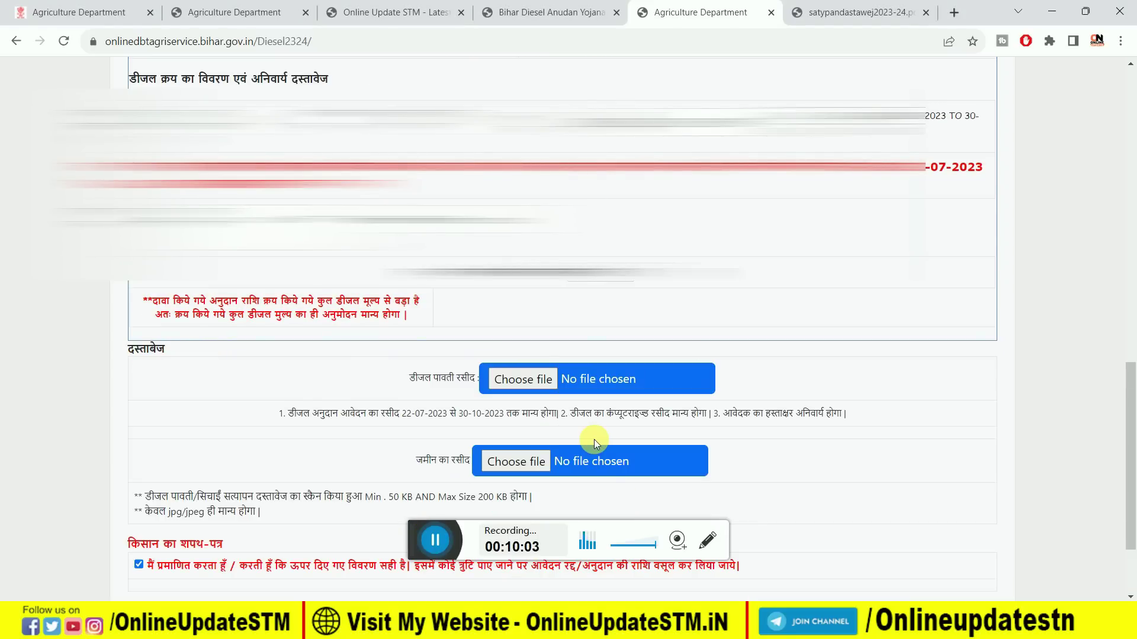
scroll(789, 403, "down", 2)
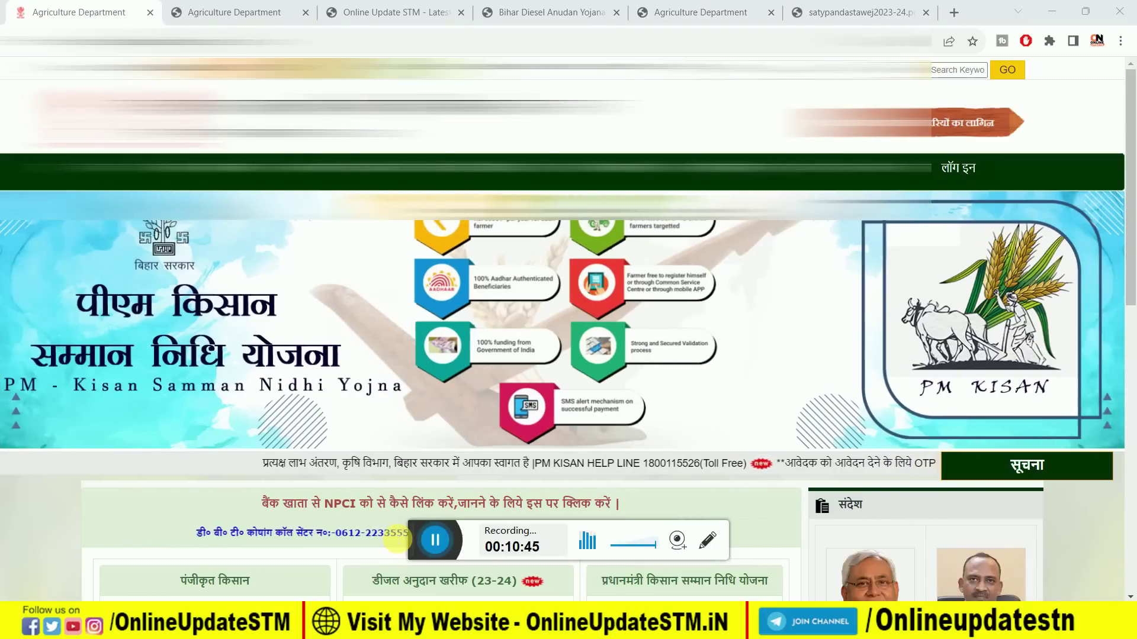
Step: View the 2022-23 diesel subsidy application status page from the agriculture department portal, and return to the portal's home page
mouse_move(387, 170)
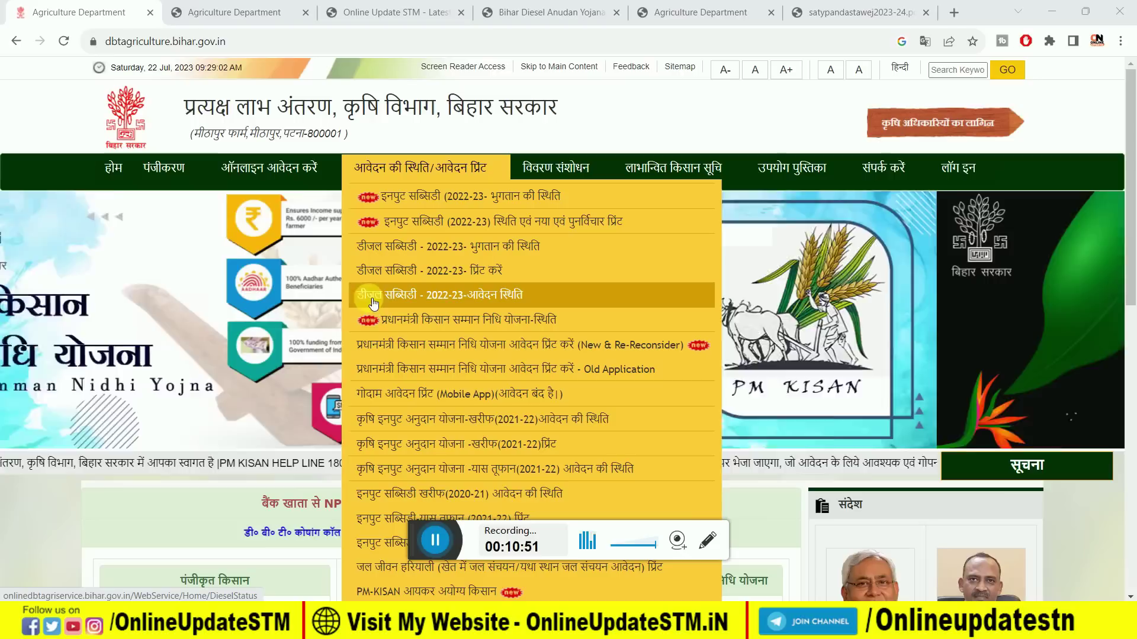
left_click(498, 296)
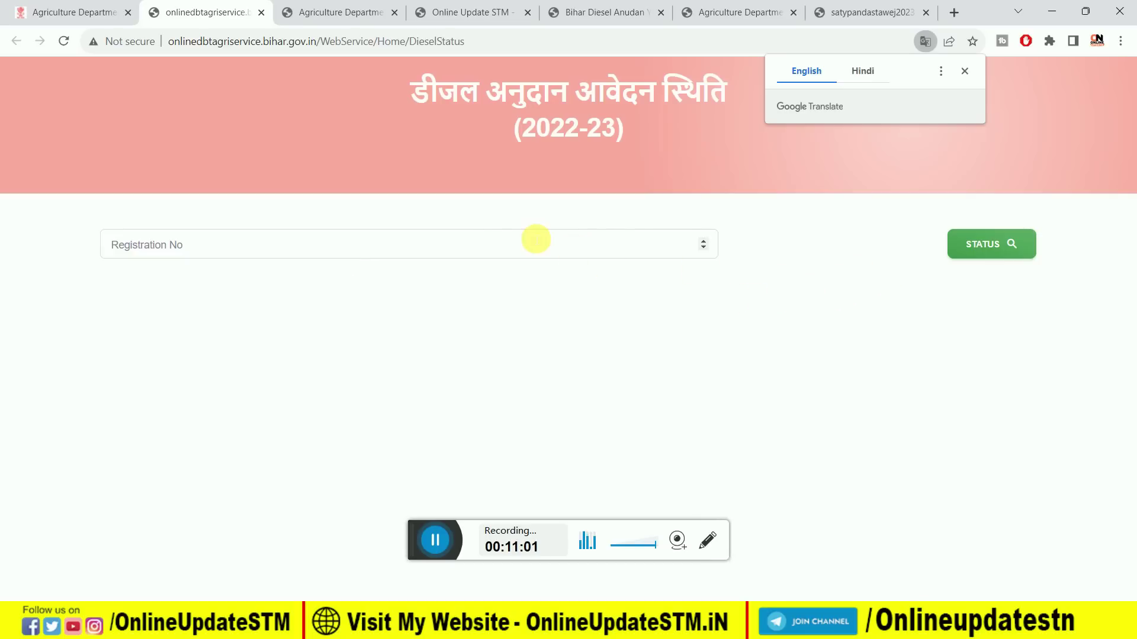
left_click(64, 8)
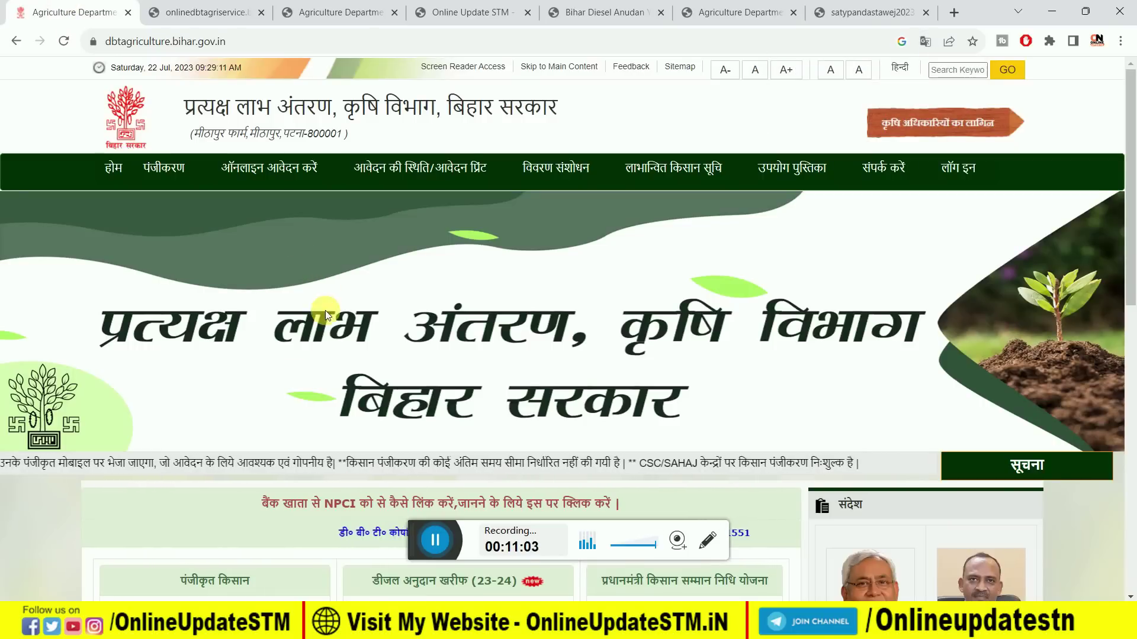
Step: Look over the scheme application boxes on the home page, including डीजल अनुदान खरीफ (23-24)
scroll(295, 342, "down", 3)
scroll(295, 342, "down", 1)
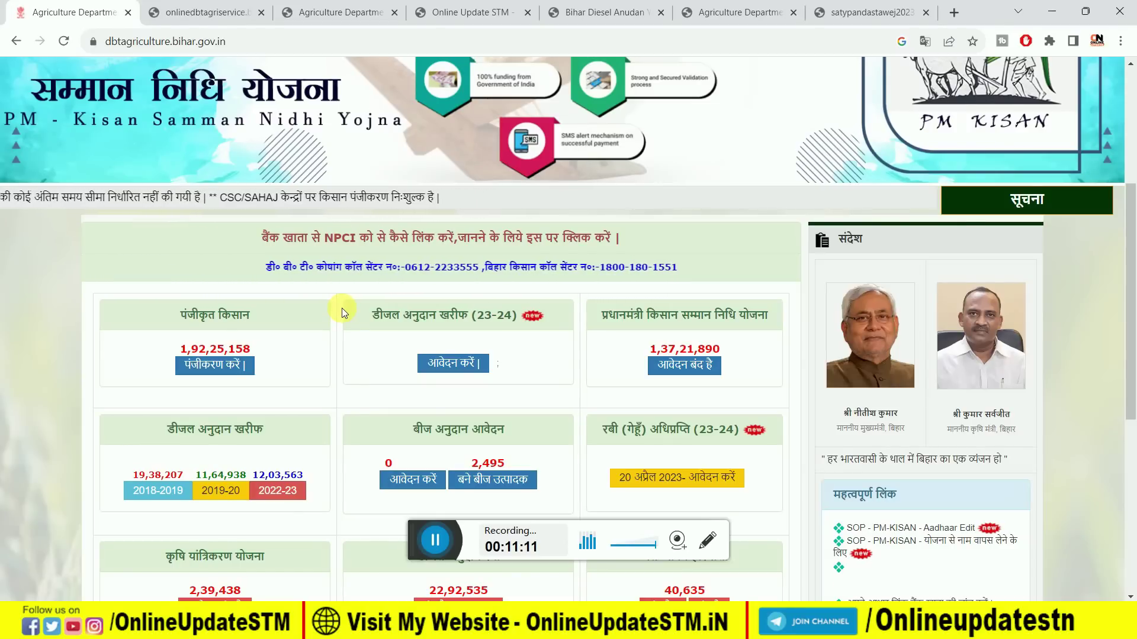
scroll(342, 308, "down", 1)
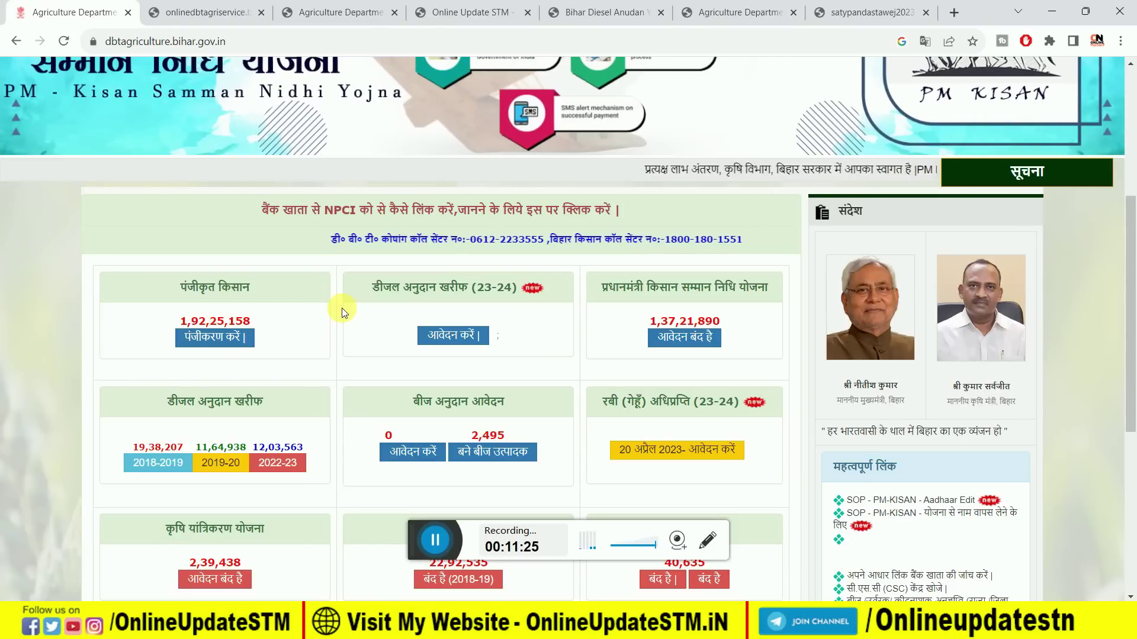
scroll(343, 313, "down", 1)
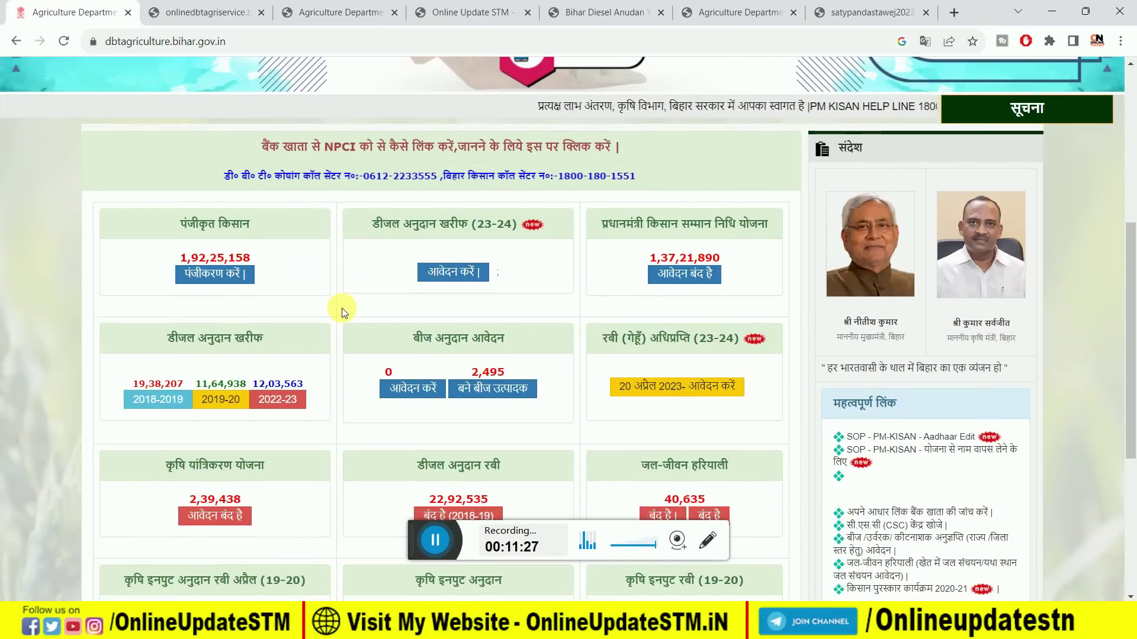